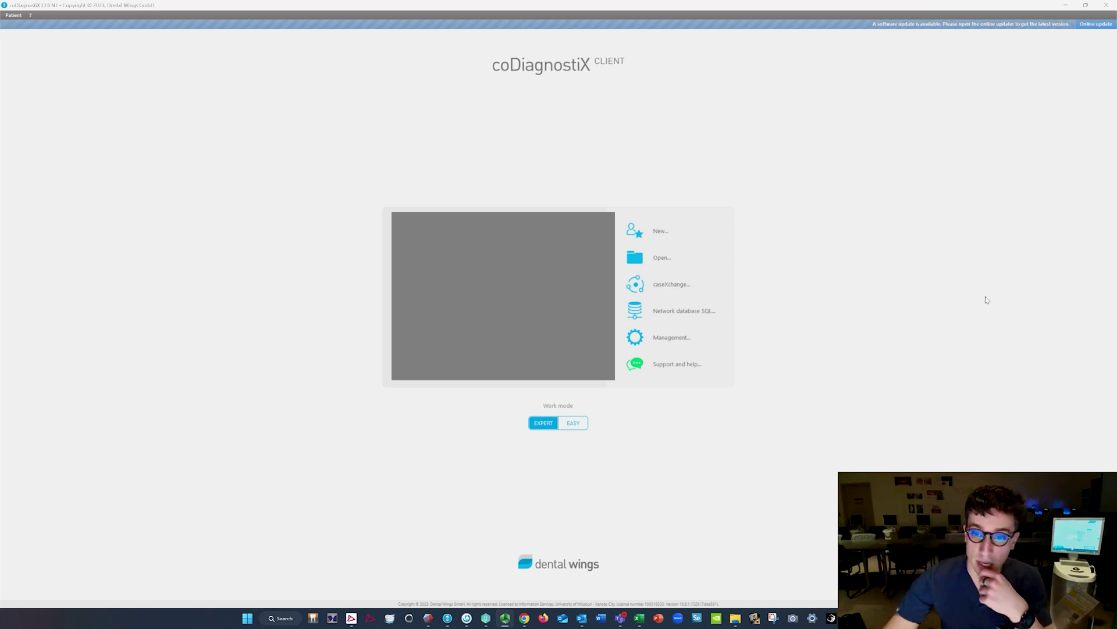
# Start a new patient import from the selected DICOM source, accepting the unknown gantry angle warning.
pyautogui.click(653, 239)
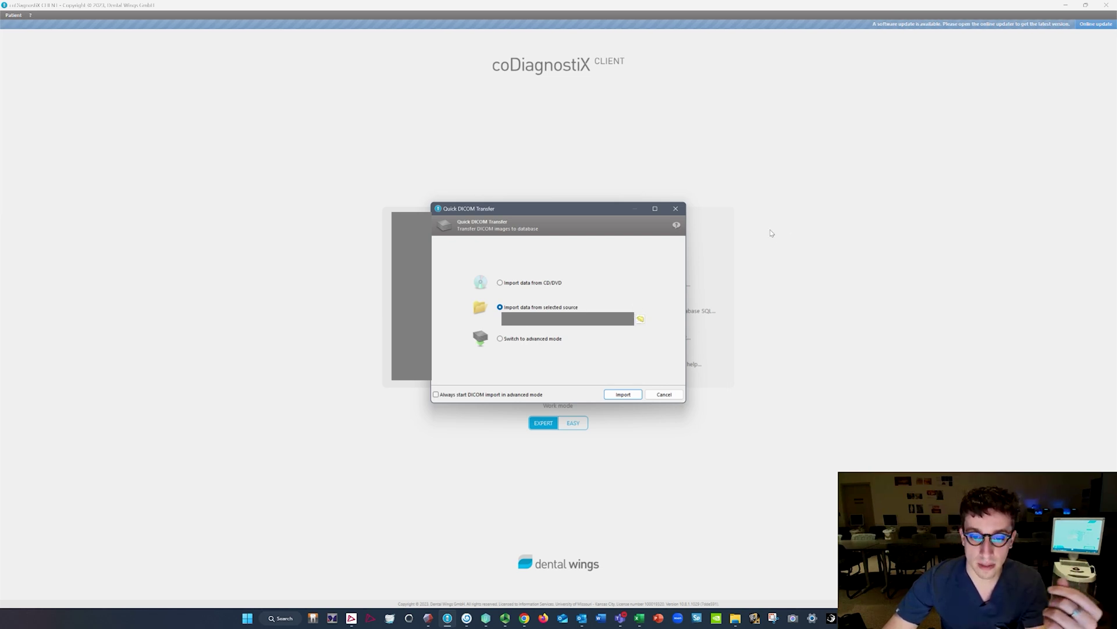
pyautogui.press('Return')
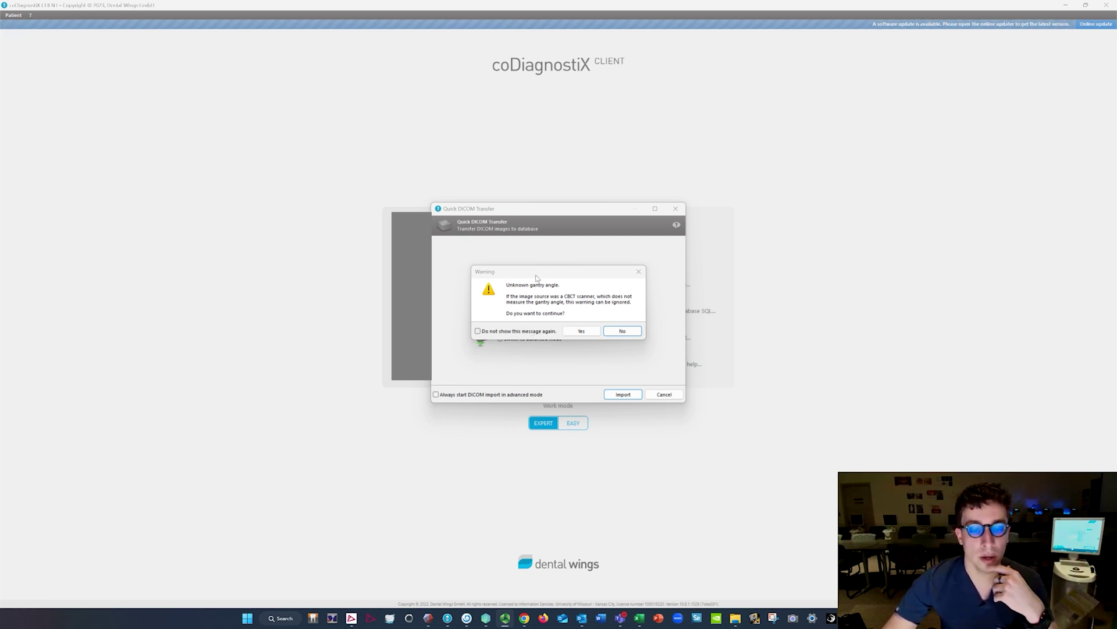
pyautogui.click(578, 334)
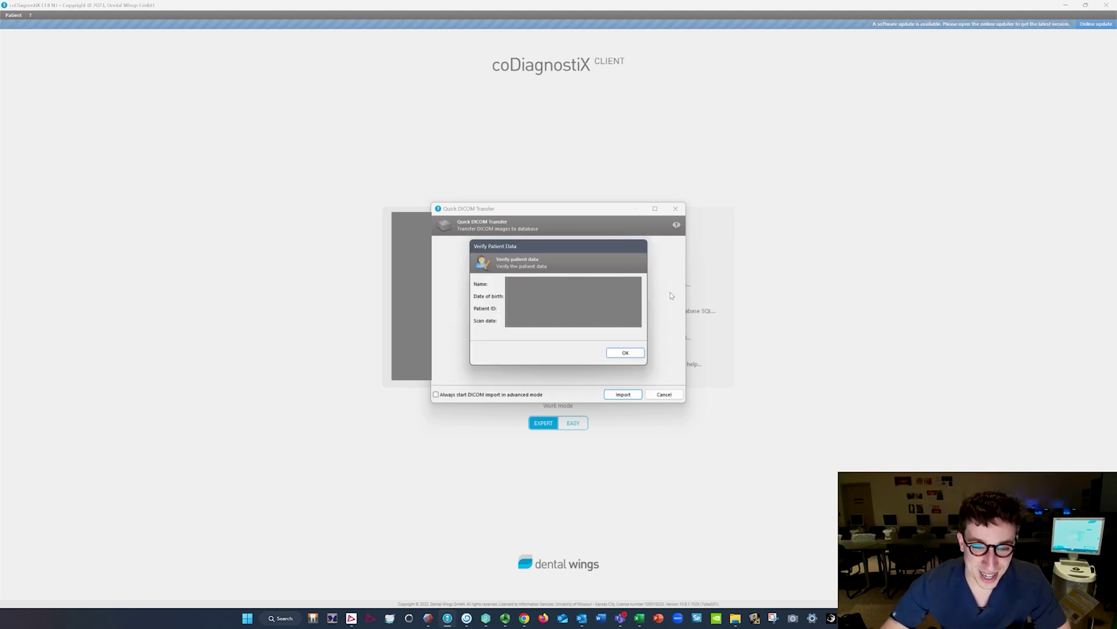
# Confirm the patient data to create the dataset and upload it to the AI Assistant.
pyautogui.click(623, 353)
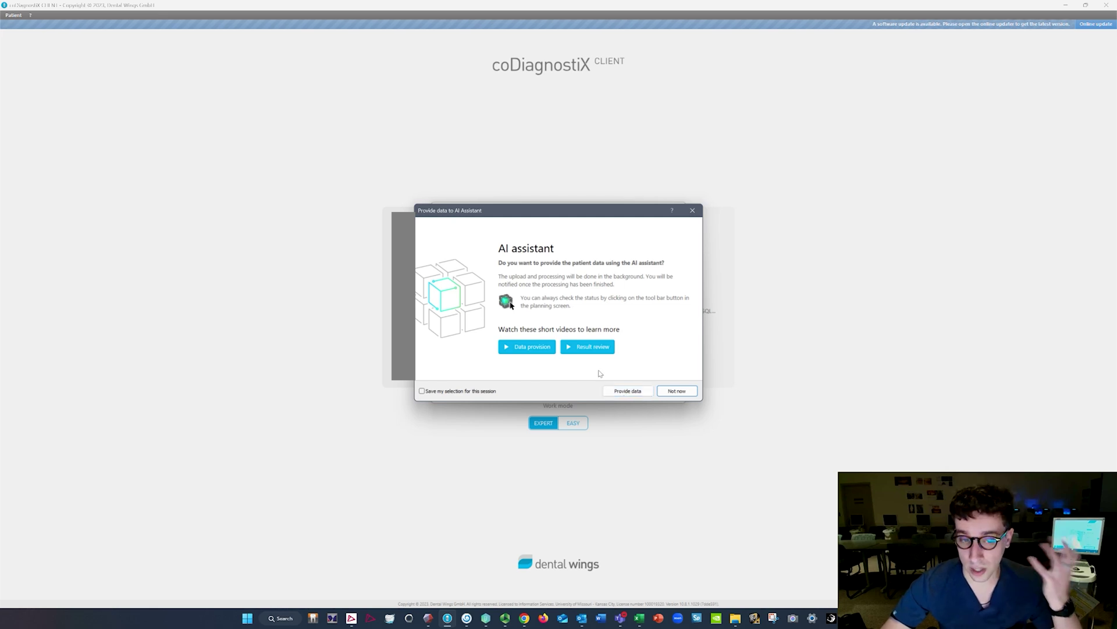
pyautogui.click(625, 391)
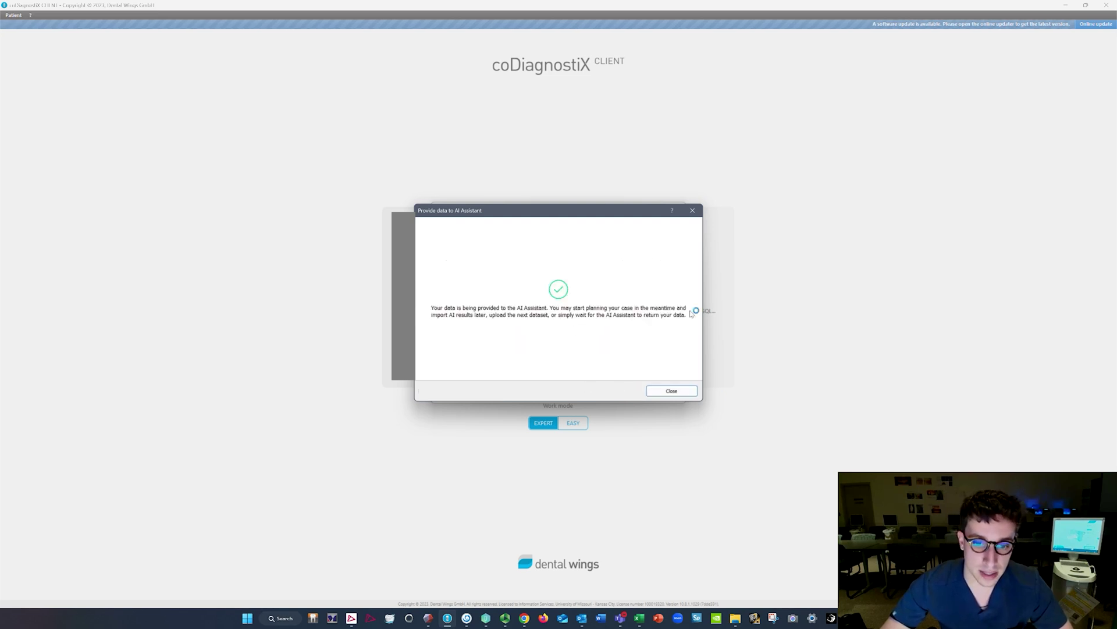
pyautogui.click(672, 390)
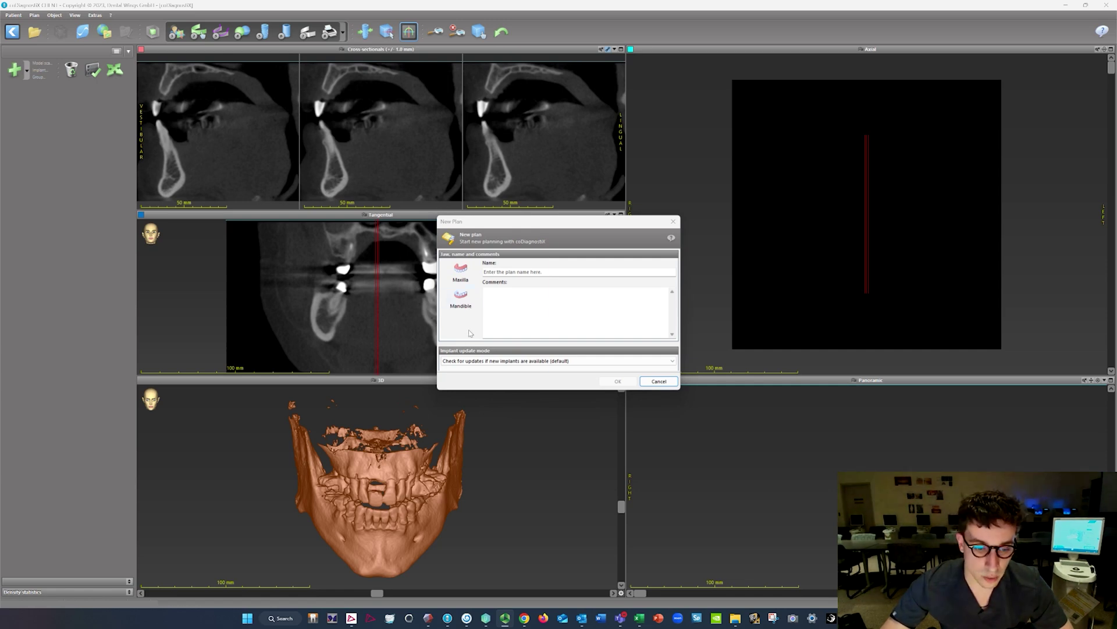
# Create a Mandible plan named '#19' on the CBCT dataset.
pyautogui.click(460, 299)
pyautogui.doubleClick(511, 273)
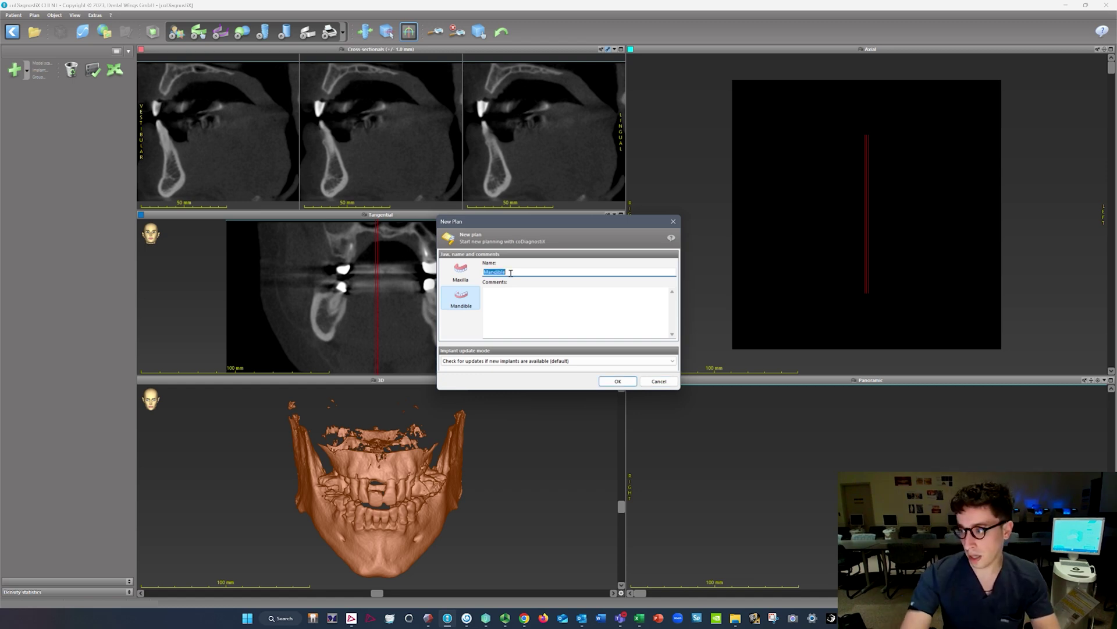
pyautogui.write('#19')
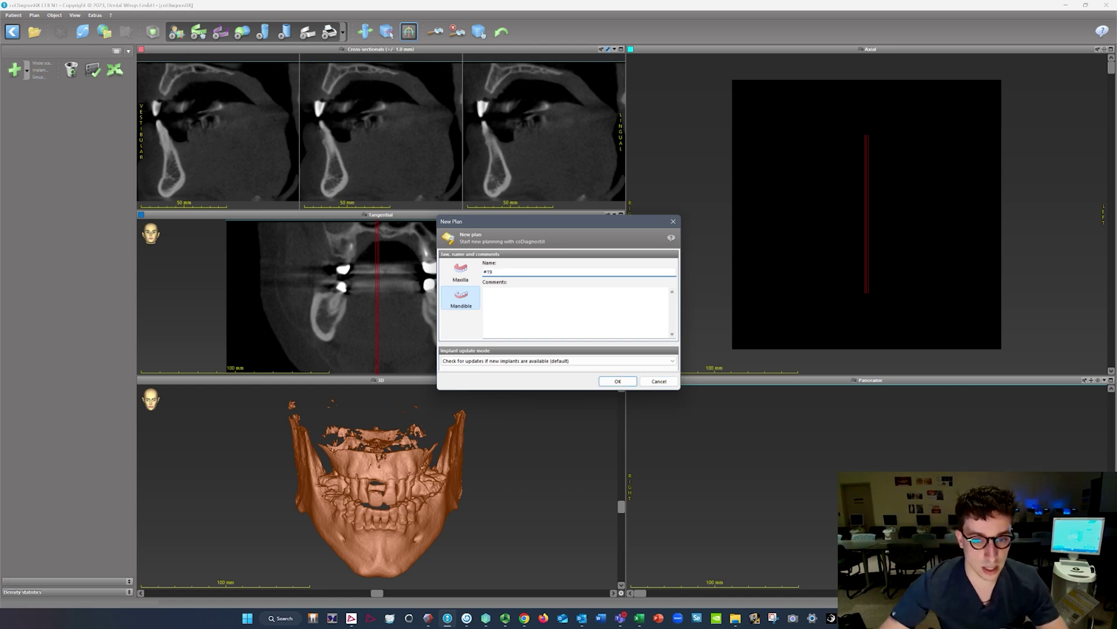
pyautogui.click(609, 383)
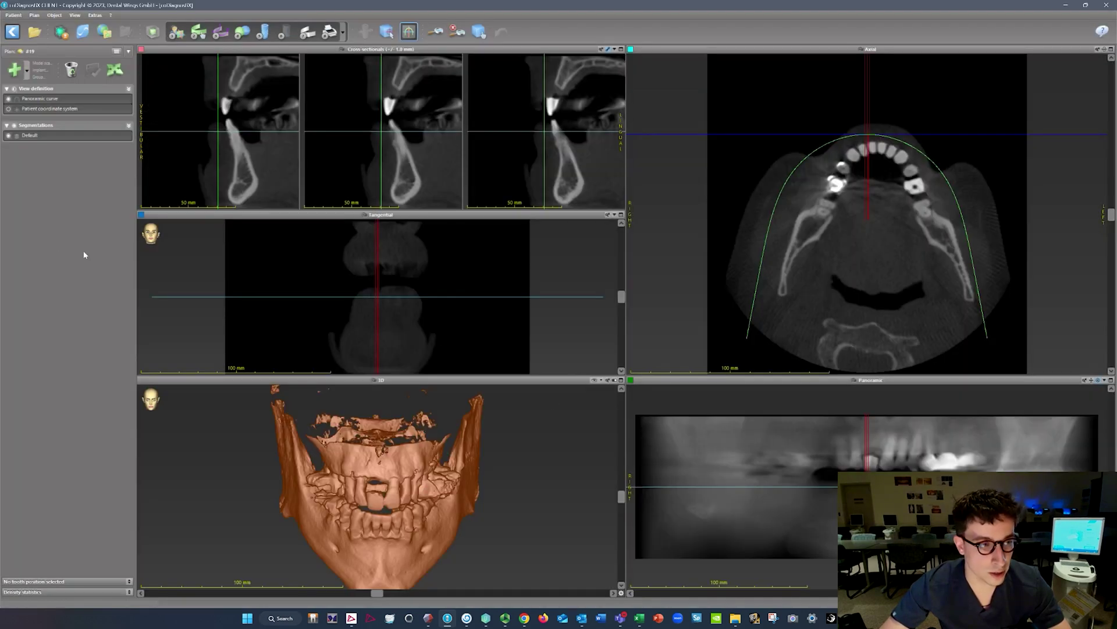
pyautogui.click(26, 72)
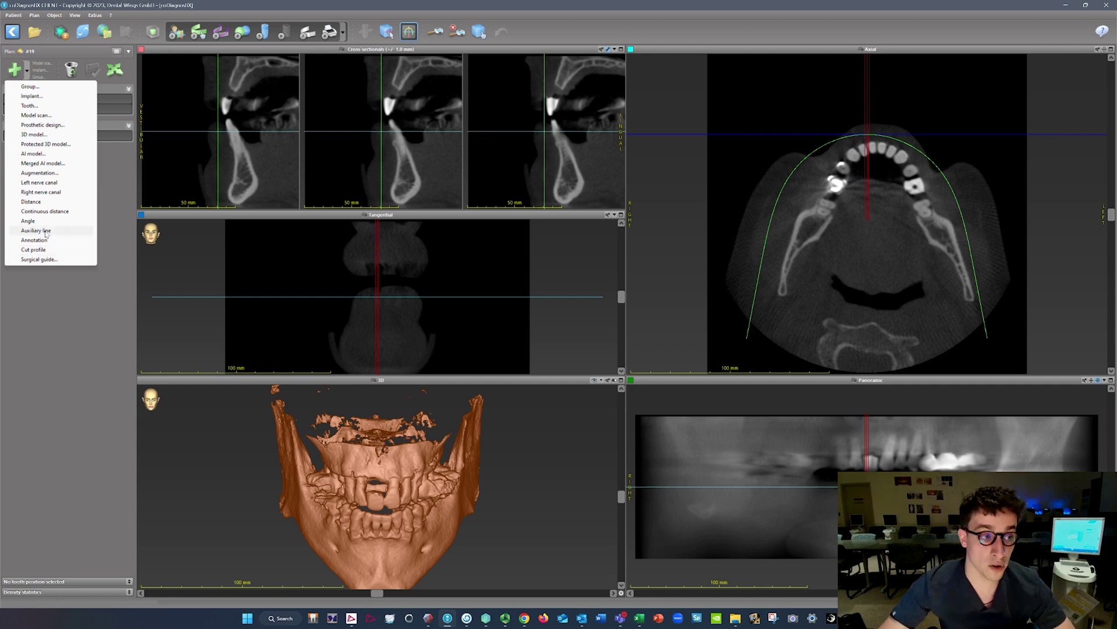
# Load the lower-jaw model scan file into plan #19.
pyautogui.click(37, 116)
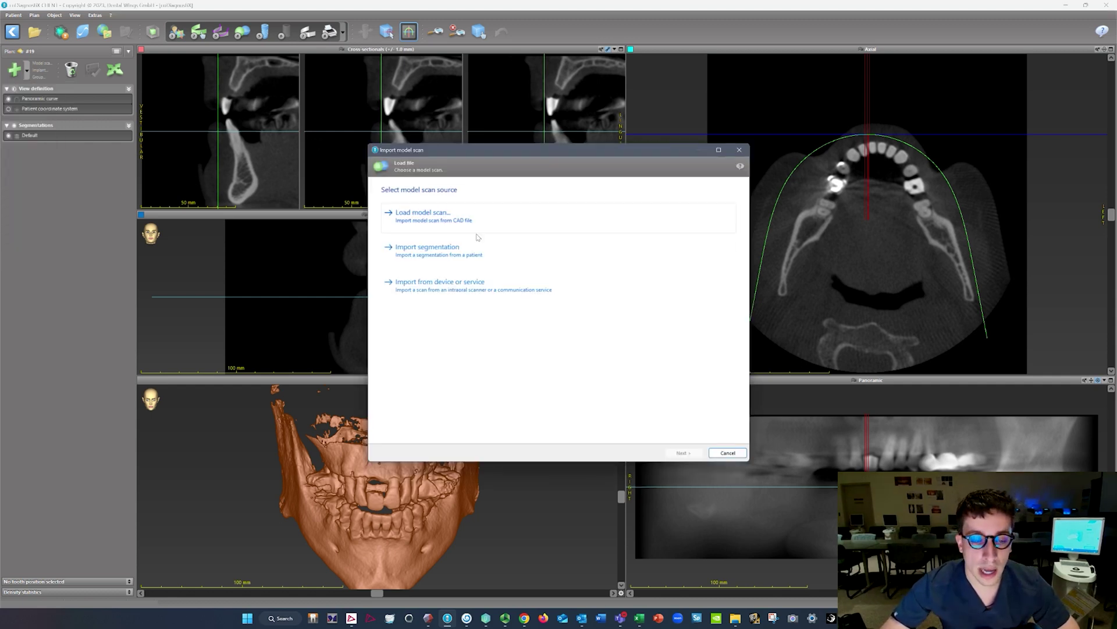
pyautogui.click(440, 221)
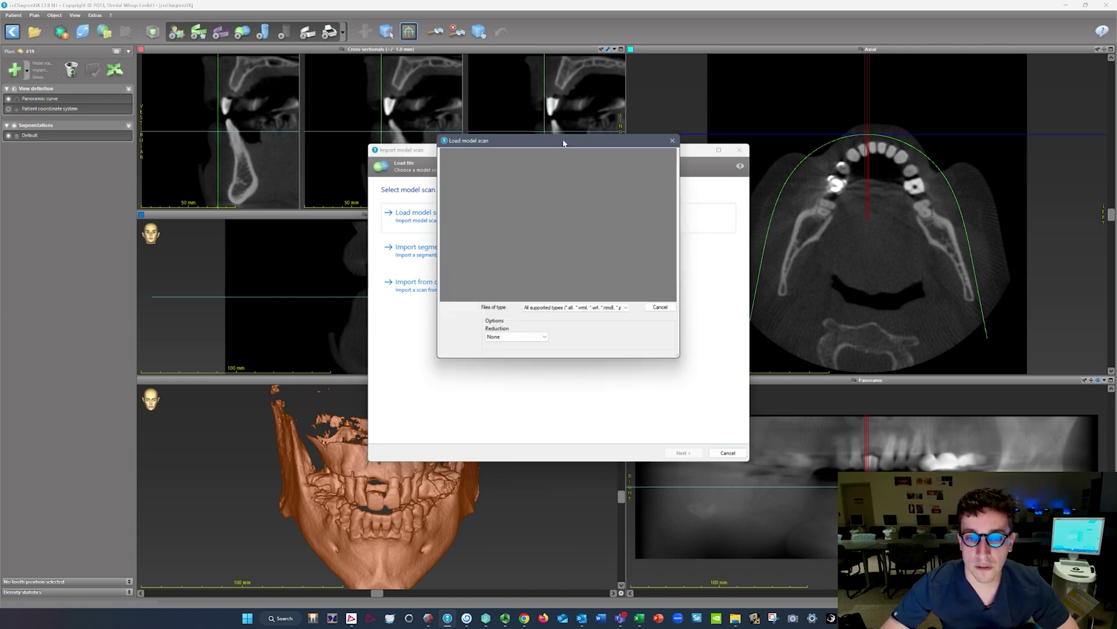
pyautogui.click(672, 141)
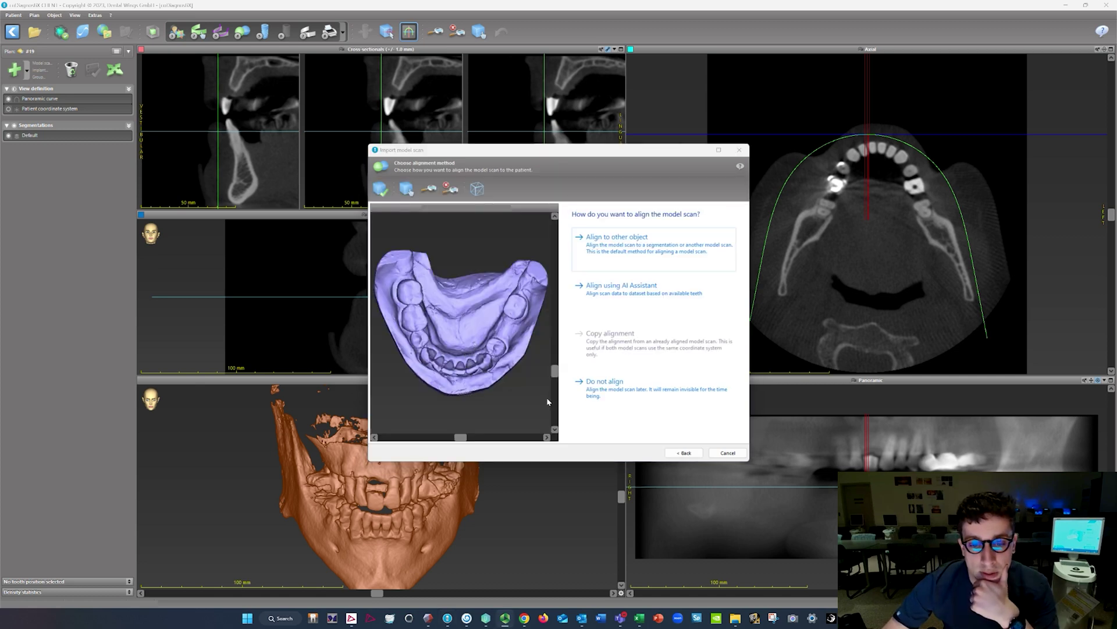
pyautogui.moveTo(547, 401); pyautogui.dragTo(539, 350)
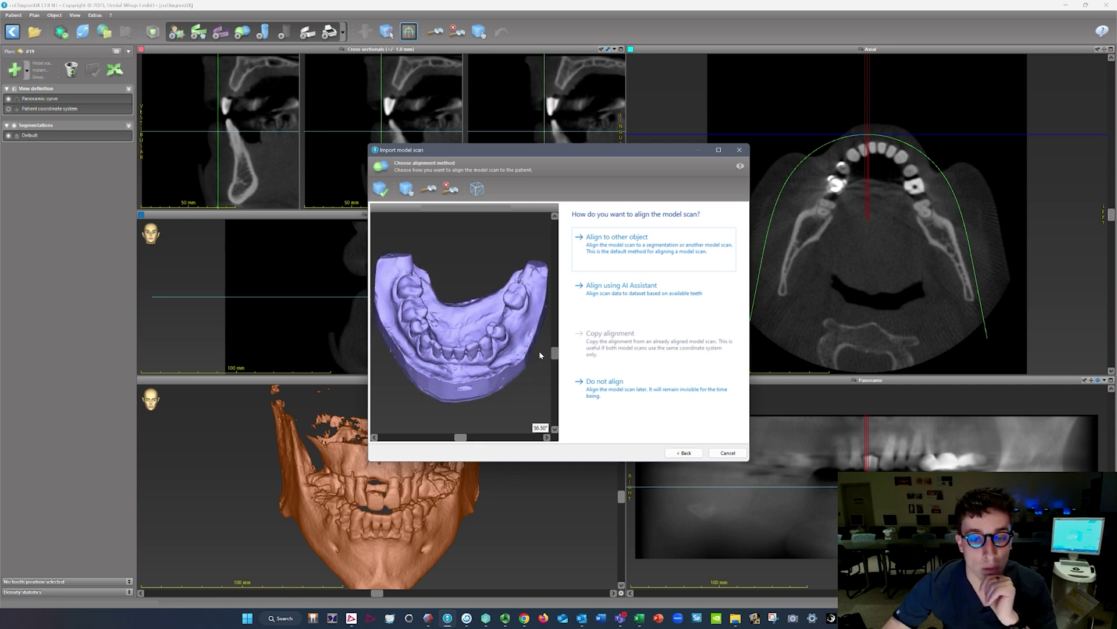
# Send the model scan to the AI Assistant for alignment with scan type Mandible.
pyautogui.click(603, 300)
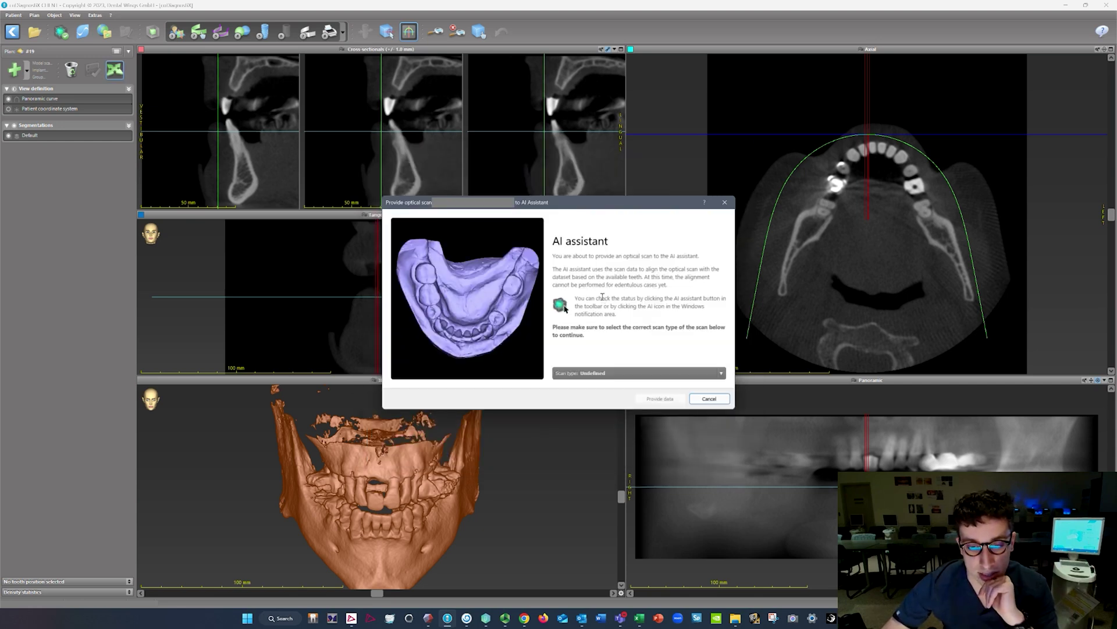
pyautogui.click(614, 372)
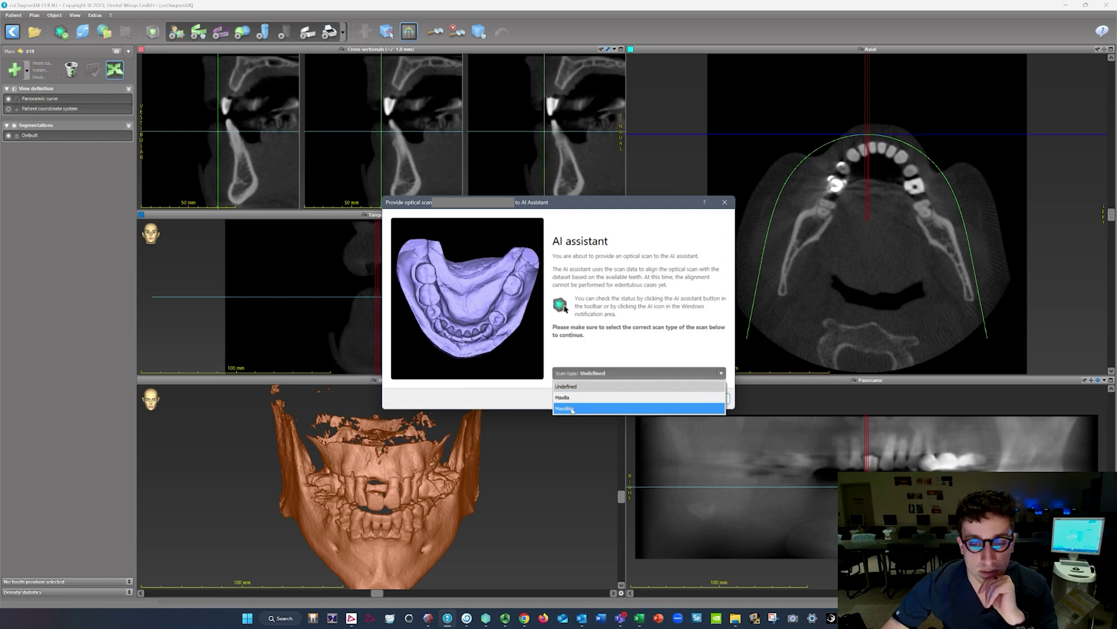
pyautogui.click(572, 409)
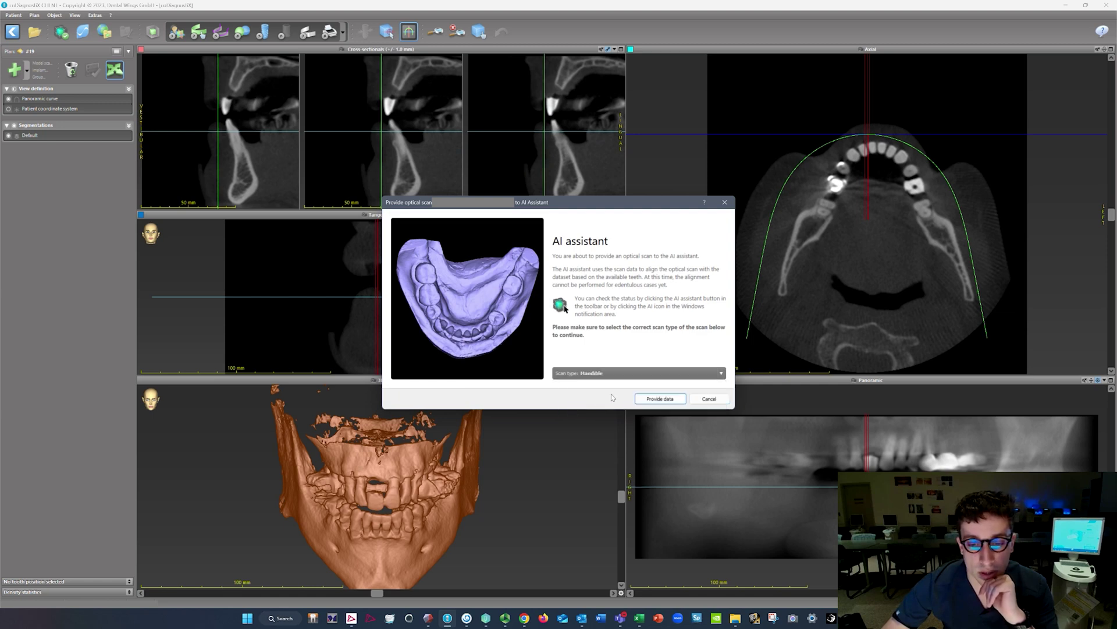
pyautogui.click(660, 400)
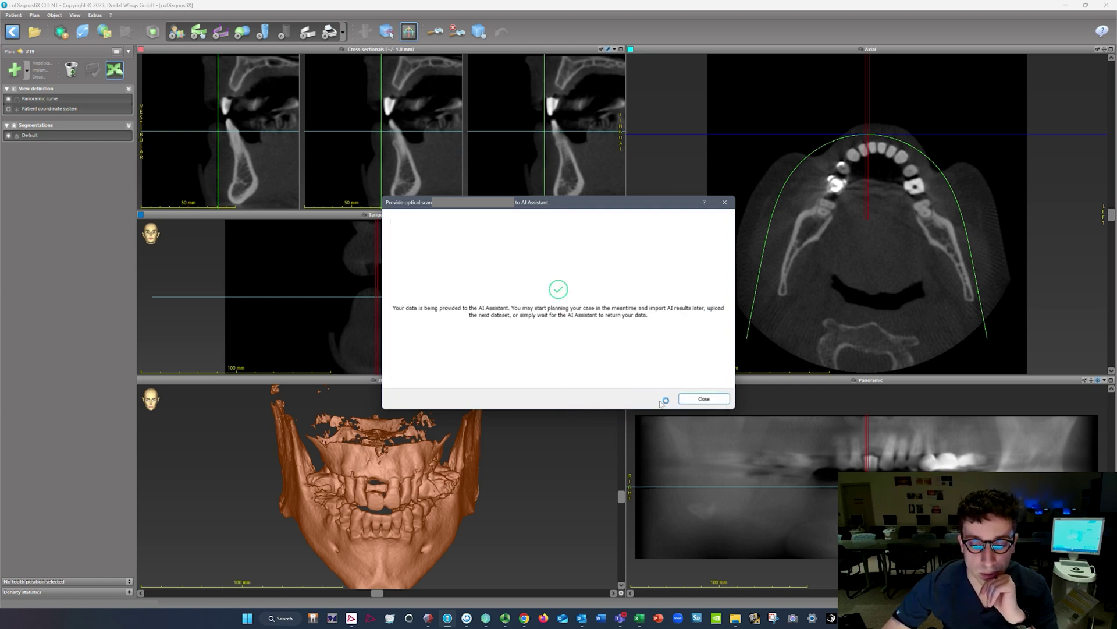
pyautogui.click(708, 399)
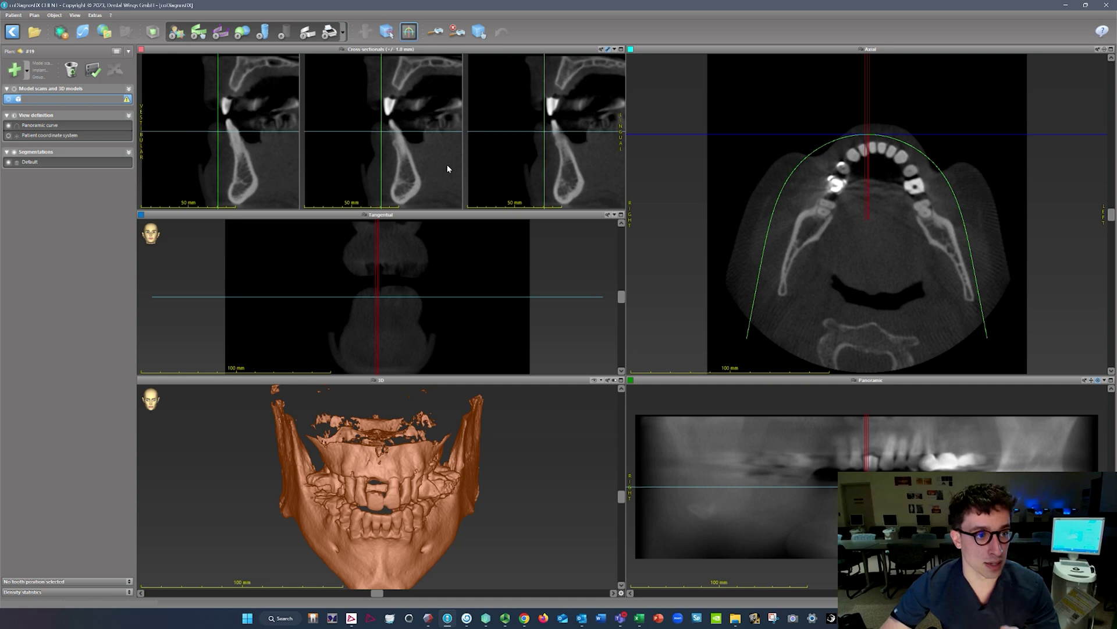
# Open the AI Assistant results, turn the preview to a front view, and exclude one upper front tooth.
pyautogui.click(64, 37)
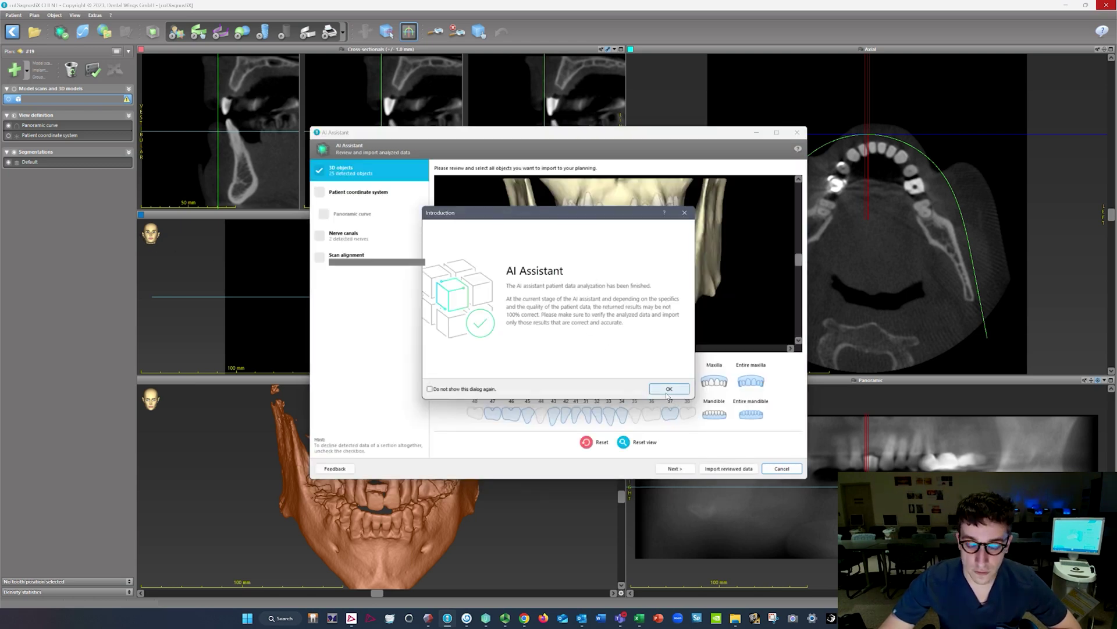
pyautogui.click(666, 389)
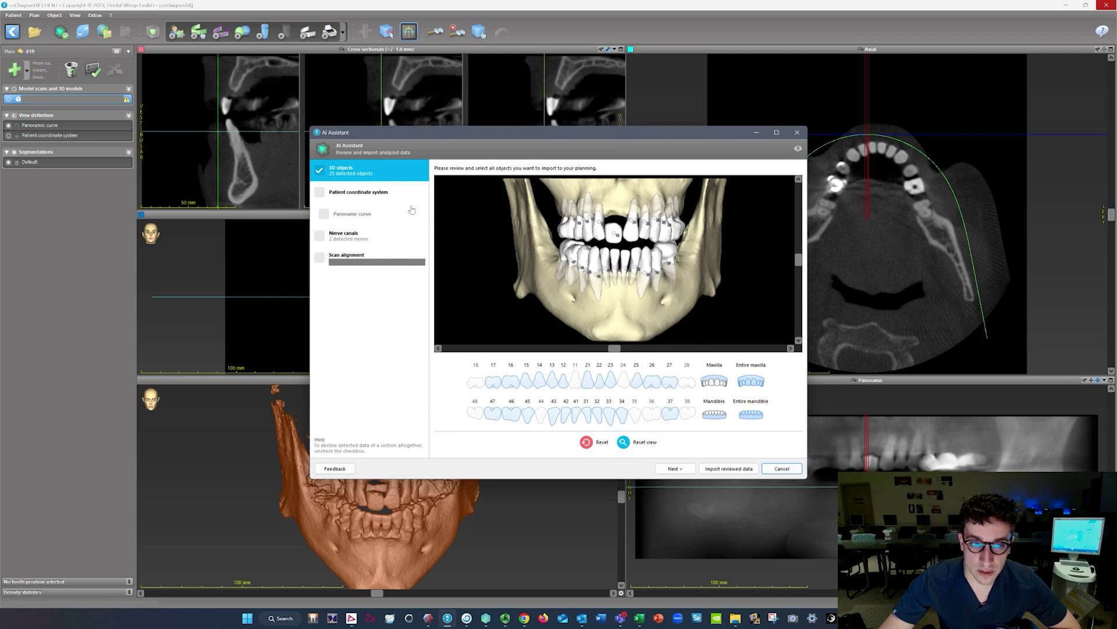
pyautogui.moveTo(672, 244); pyautogui.dragTo(611, 219)
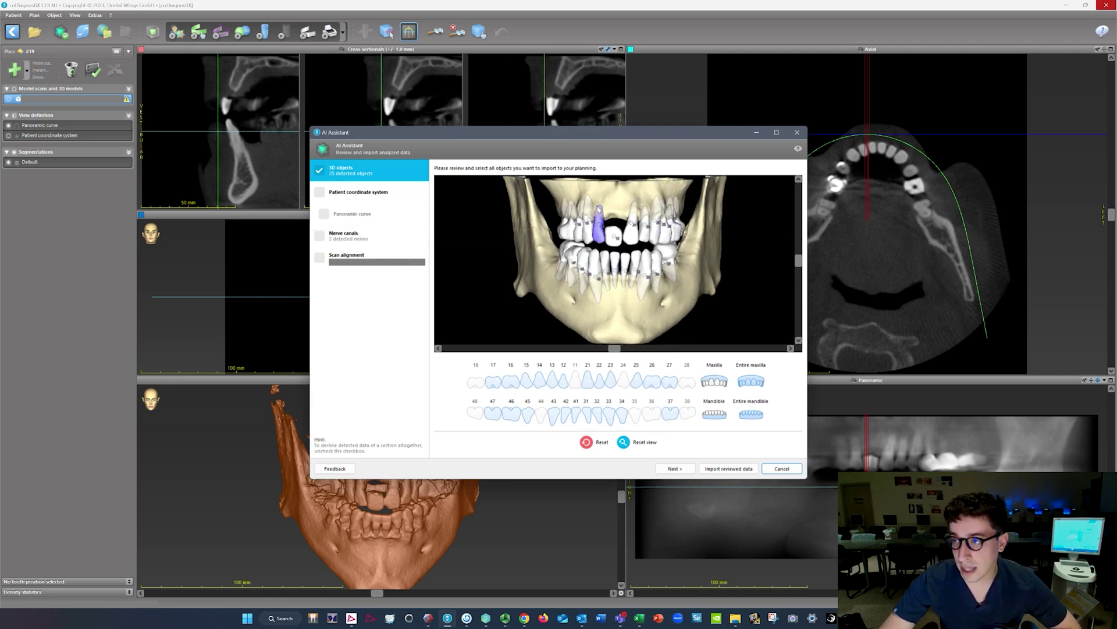
pyautogui.moveTo(641, 295); pyautogui.dragTo(608, 335)
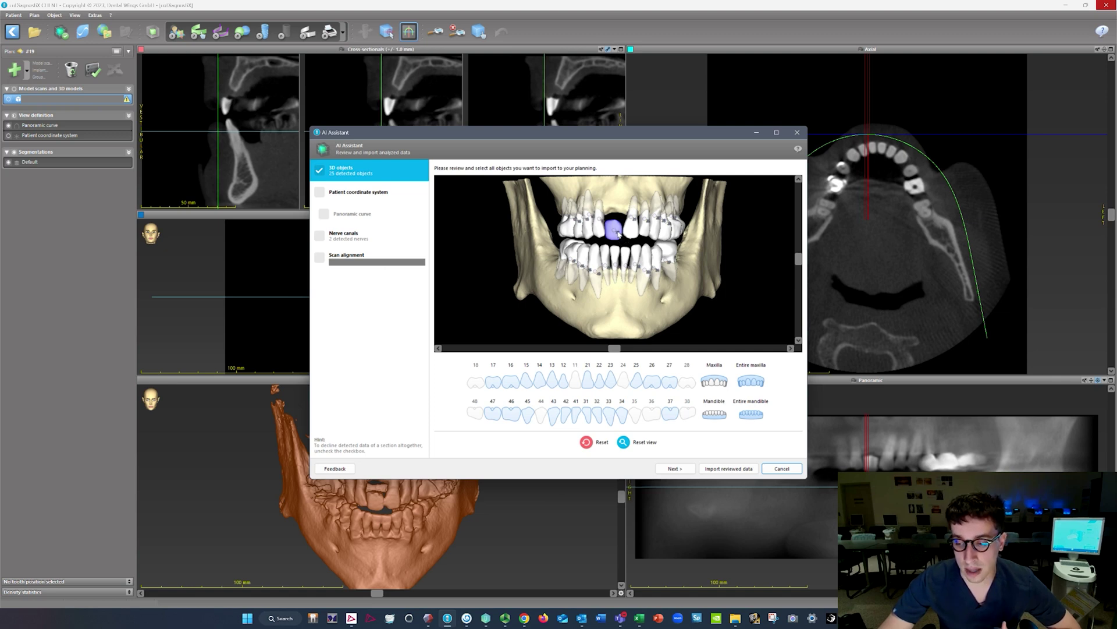
pyautogui.moveTo(615, 348)
pyautogui.mouseDown()
pyautogui.moveTo(588, 348)
pyautogui.moveTo(618, 356)
pyautogui.moveTo(618, 369)
pyautogui.mouseUp()
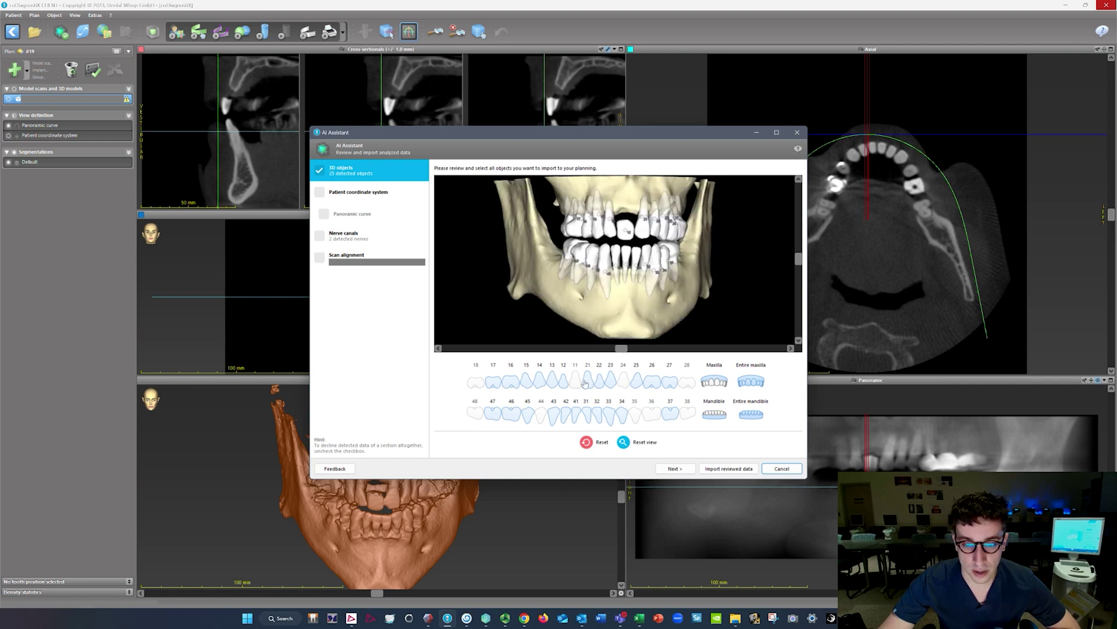
pyautogui.click(565, 385)
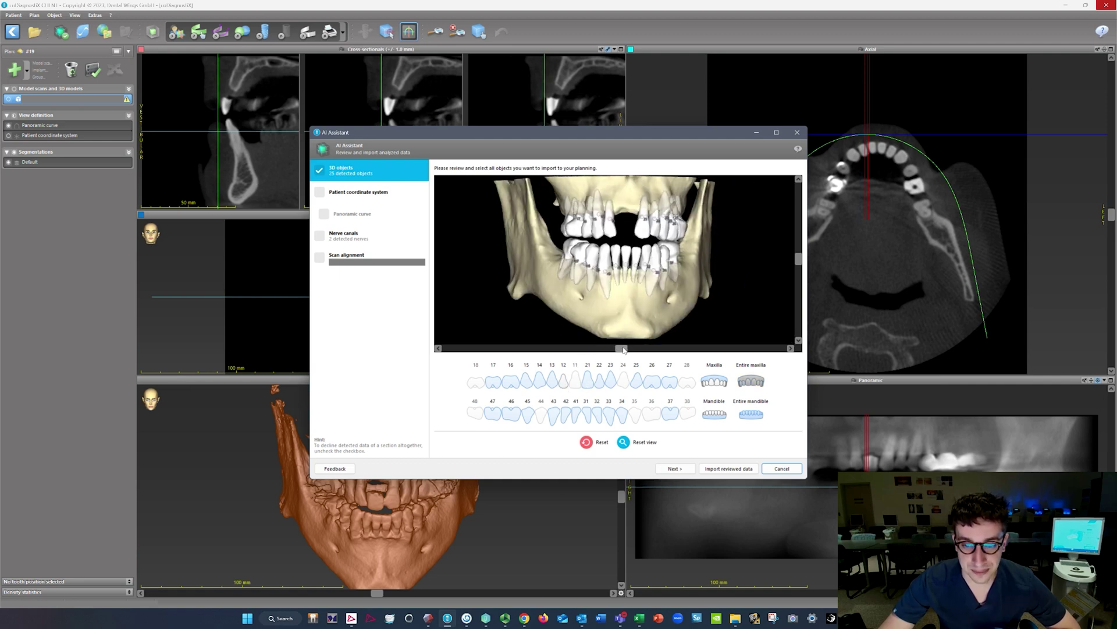
pyautogui.moveTo(624, 349); pyautogui.dragTo(604, 268)
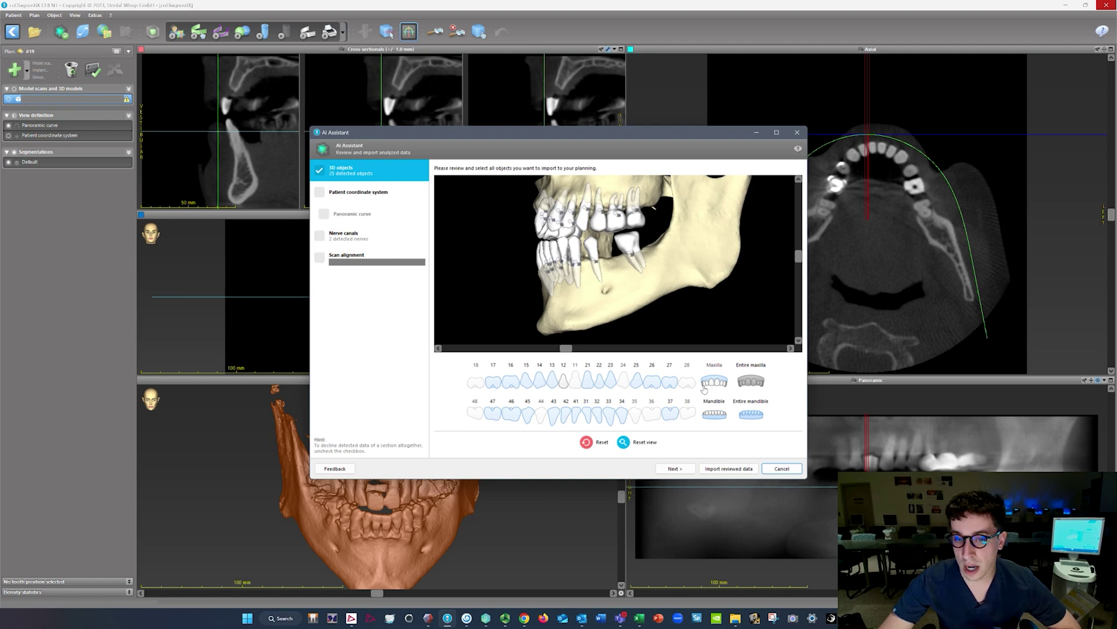
# Step past the coordinate system and panoramic curve, accept the nerve canals, and review the left canal.
pyautogui.click(675, 469)
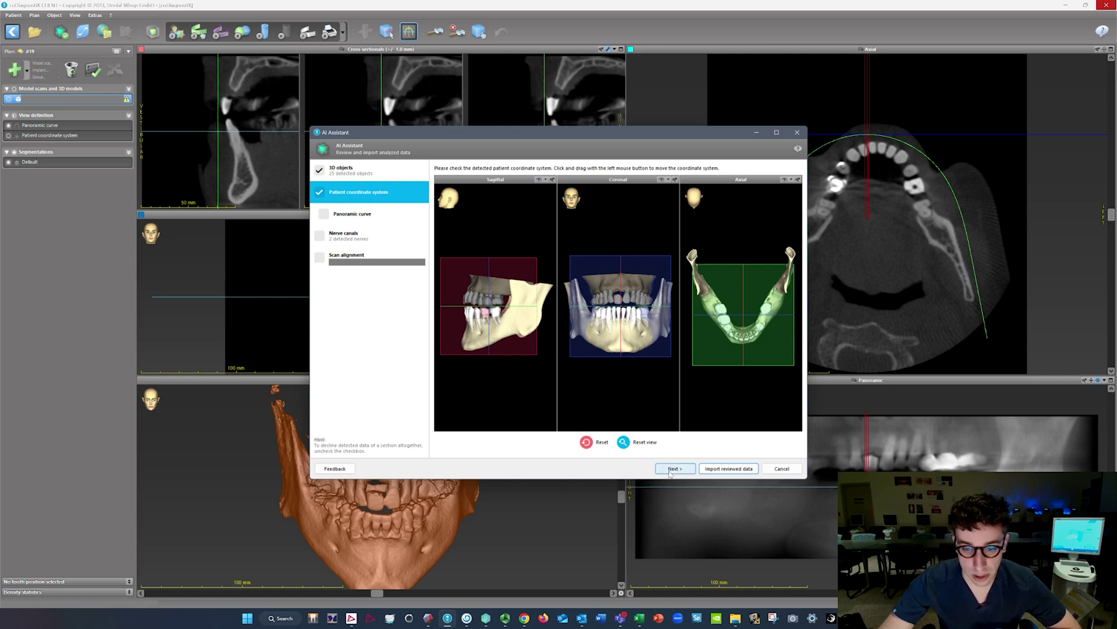
pyautogui.click(324, 215)
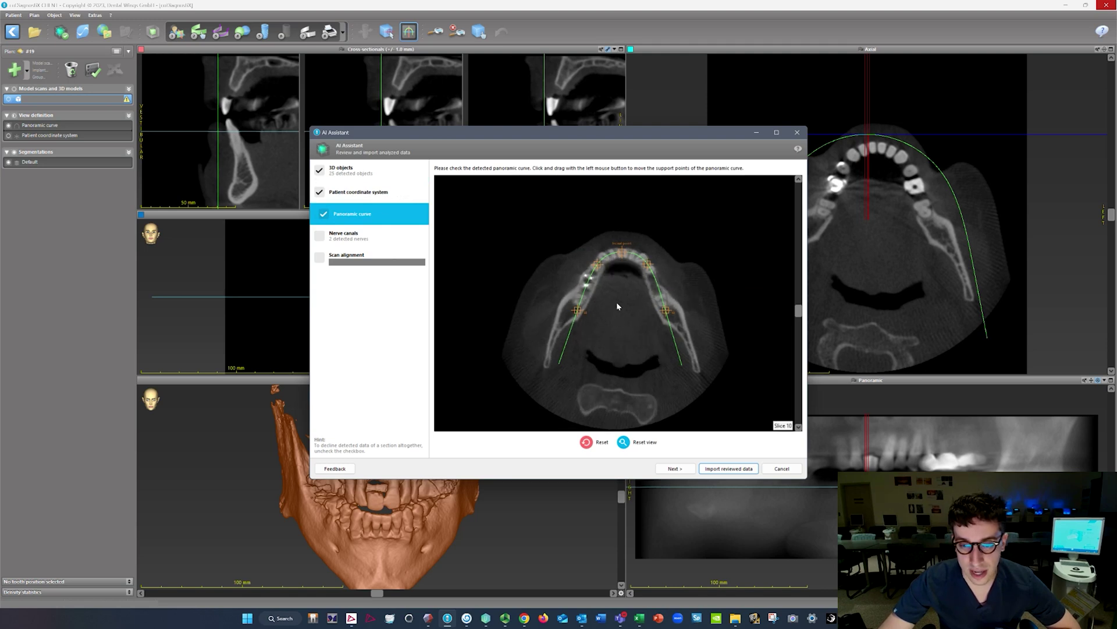
pyautogui.scroll(-10, 638, 295)
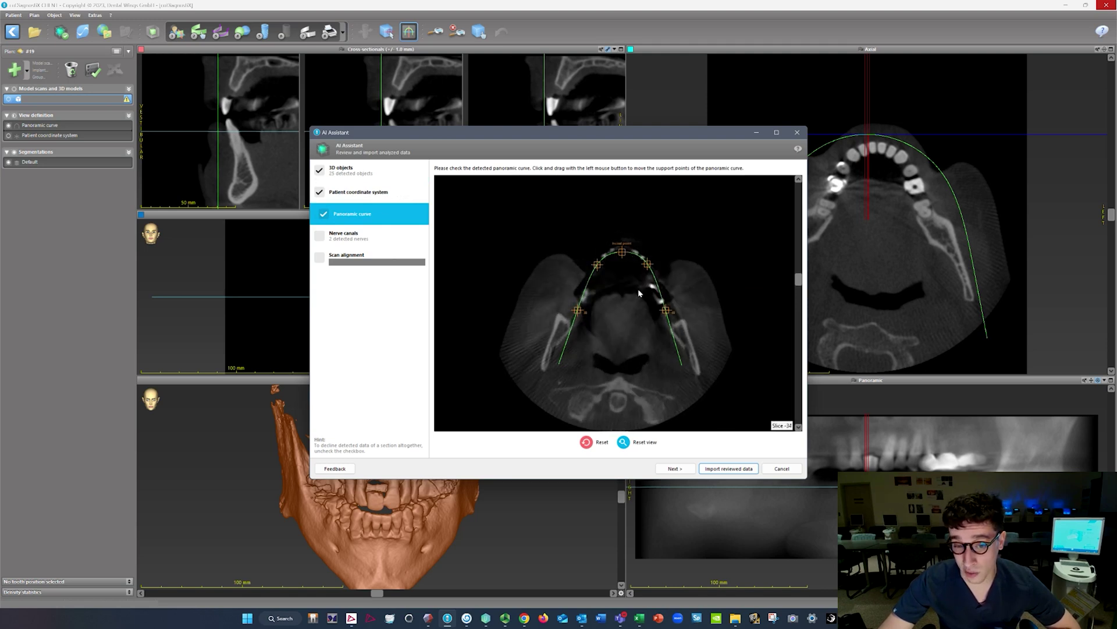
pyautogui.scroll(8, 639, 294)
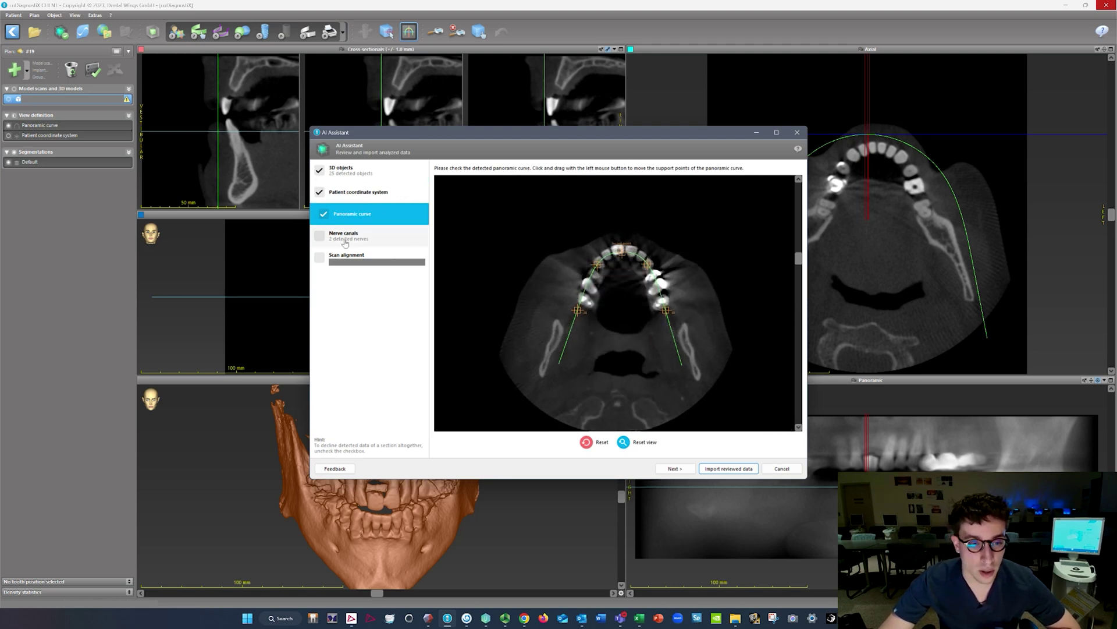
pyautogui.click(319, 236)
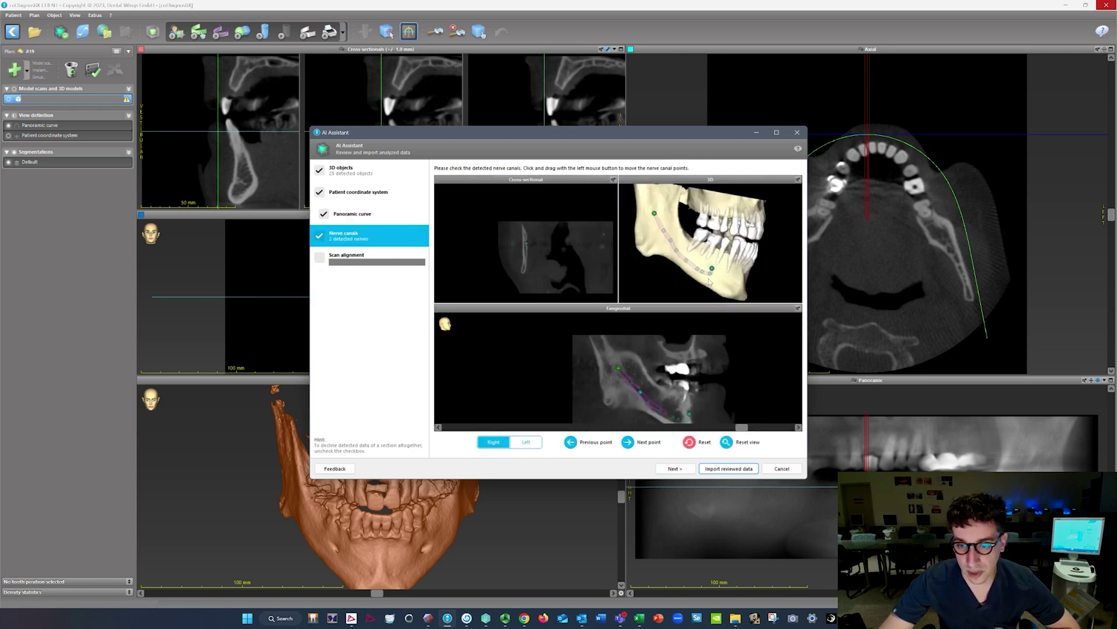
pyautogui.click(524, 443)
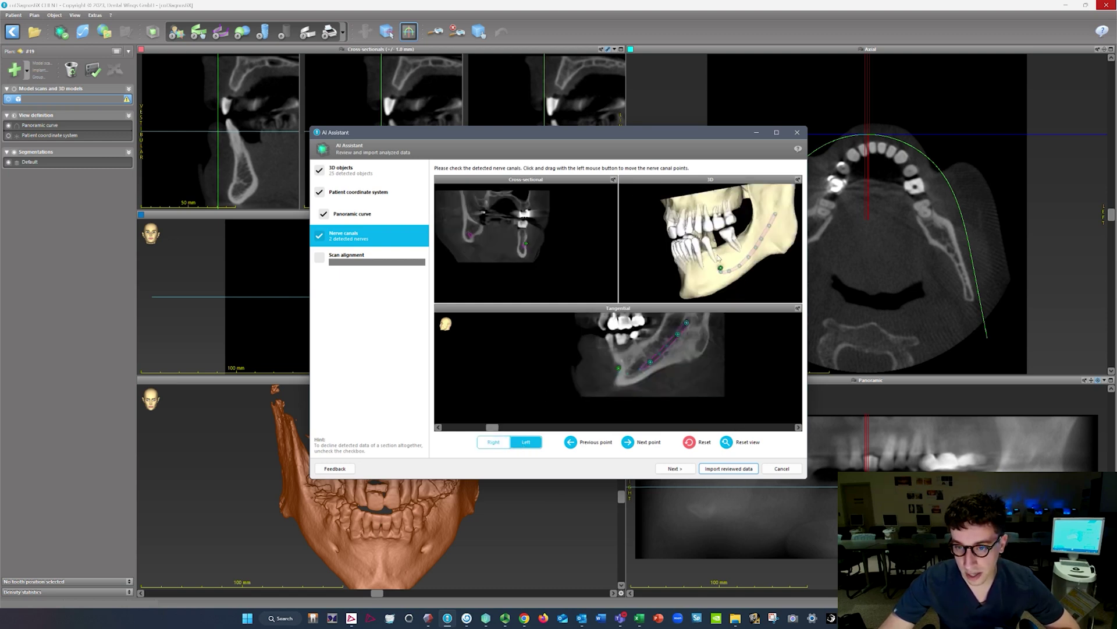
# Accept the scan alignment and scroll through the maximized coronal slices to check the scan fit.
pyautogui.click(319, 258)
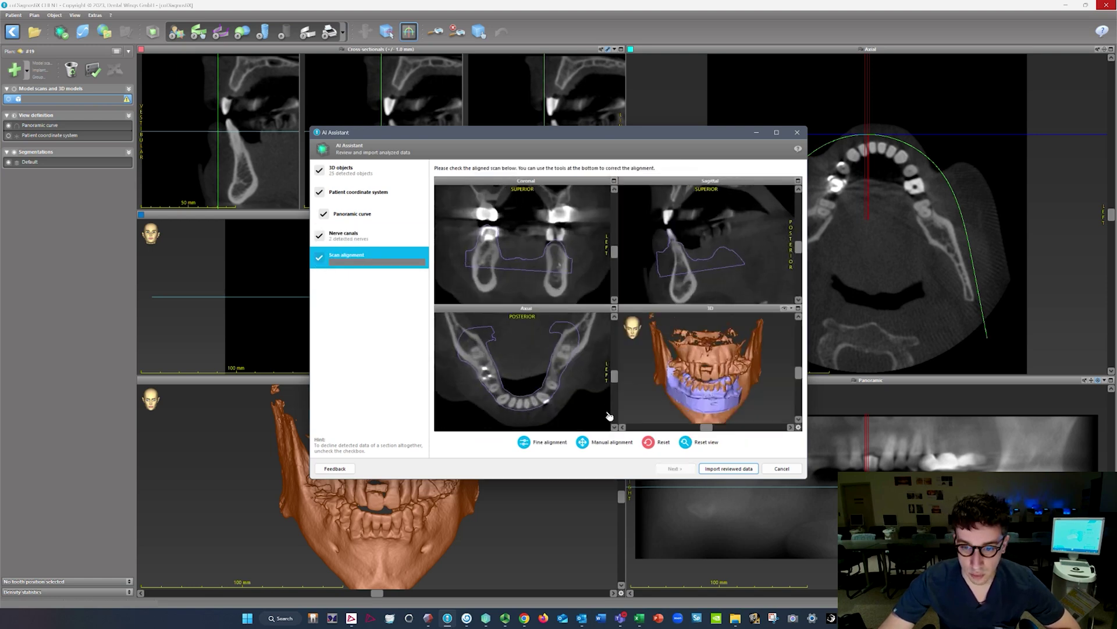
pyautogui.scroll(-2, 519, 239)
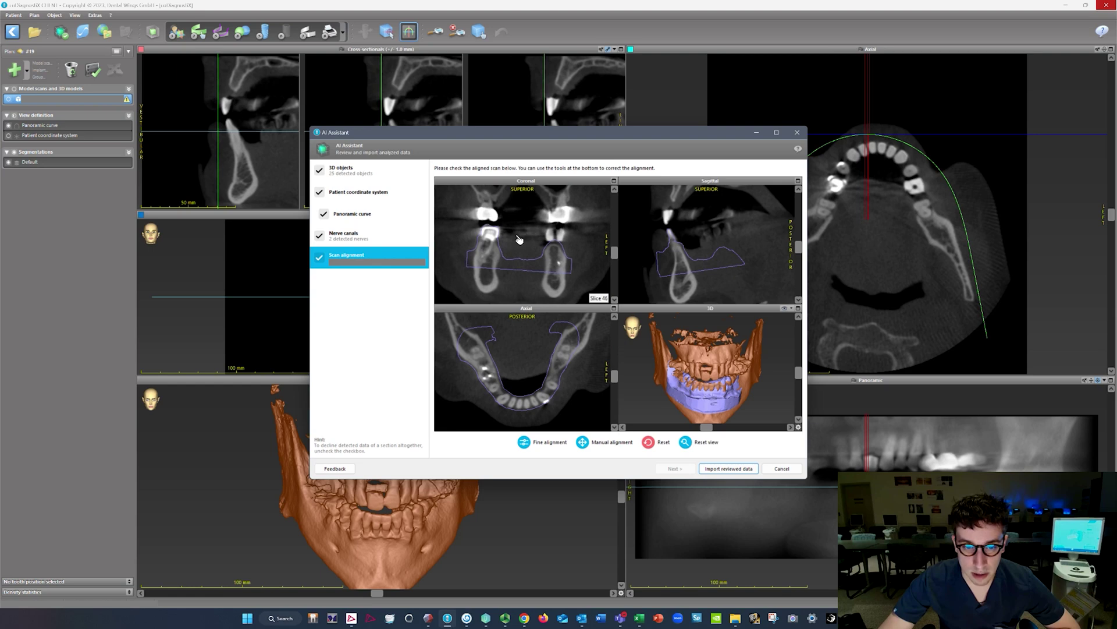
pyautogui.scroll(-10, 519, 239)
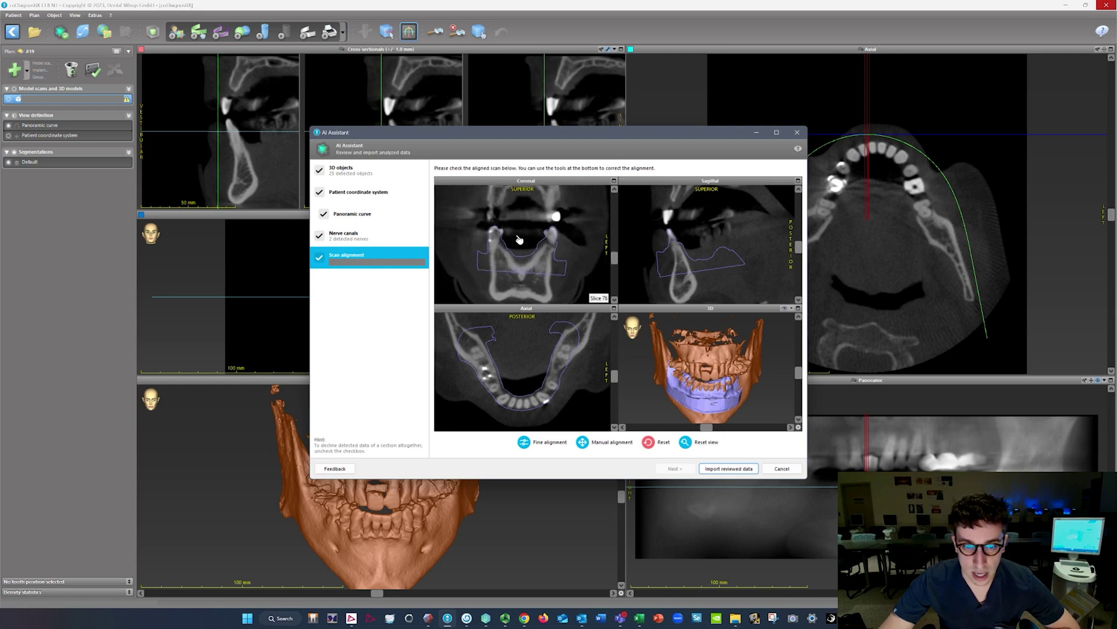
pyautogui.scroll(-10, 519, 239)
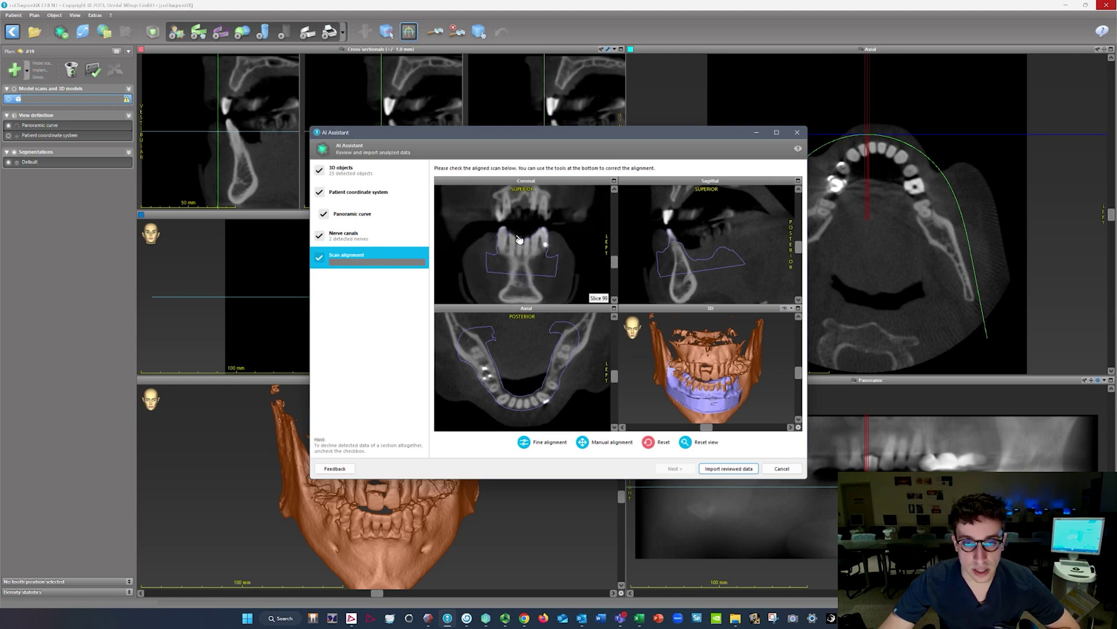
pyautogui.scroll(-8, 519, 239)
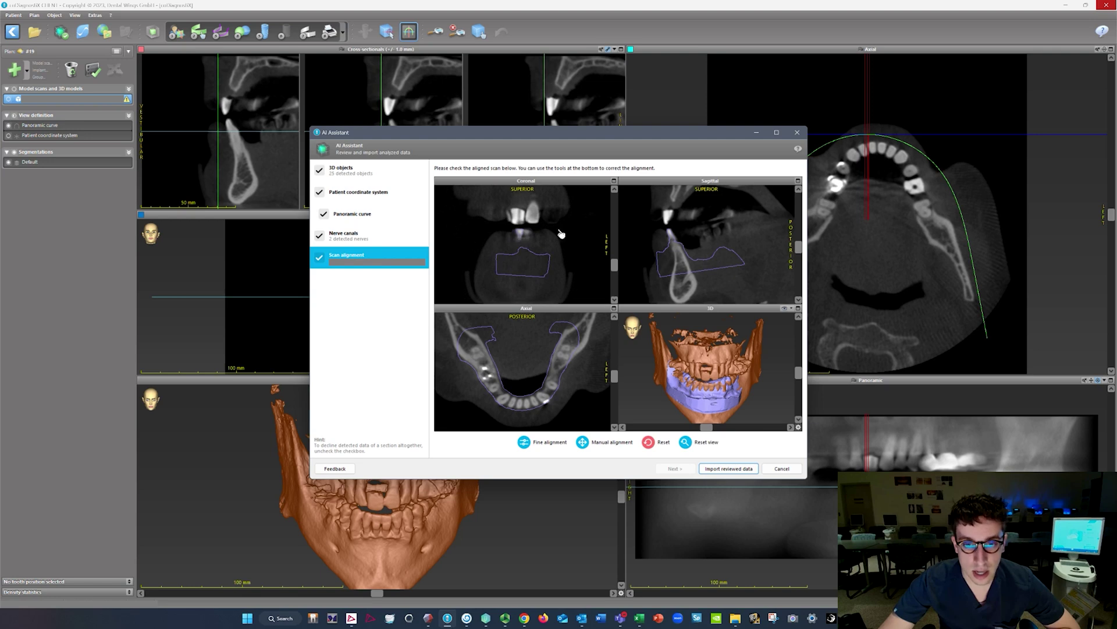
pyautogui.click(614, 181)
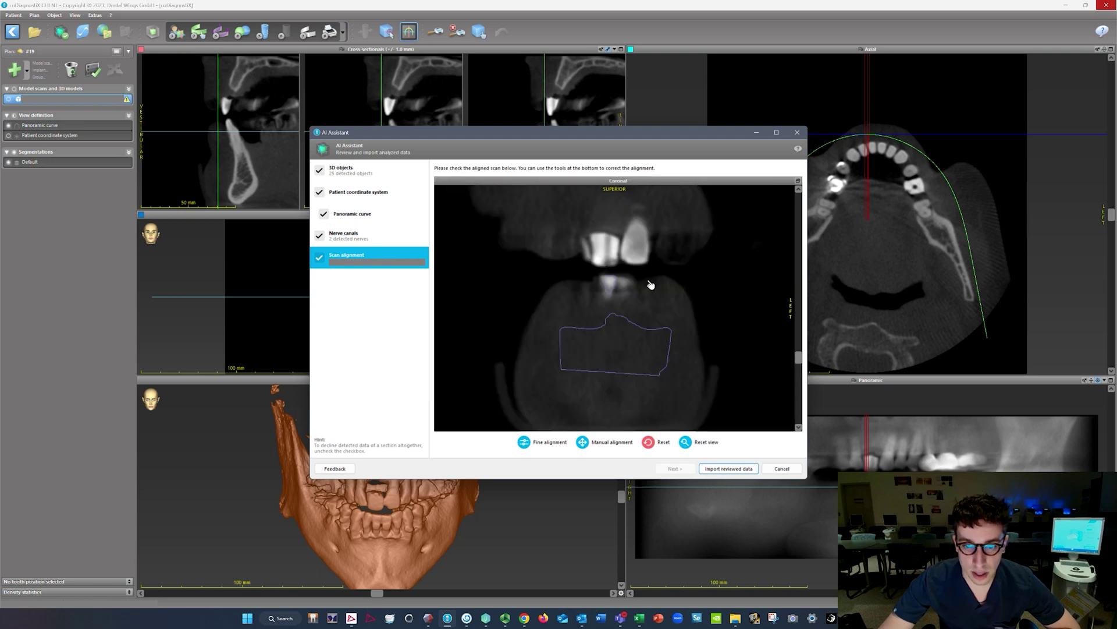
pyautogui.scroll(5, 648, 285)
pyautogui.scroll(6, 648, 299)
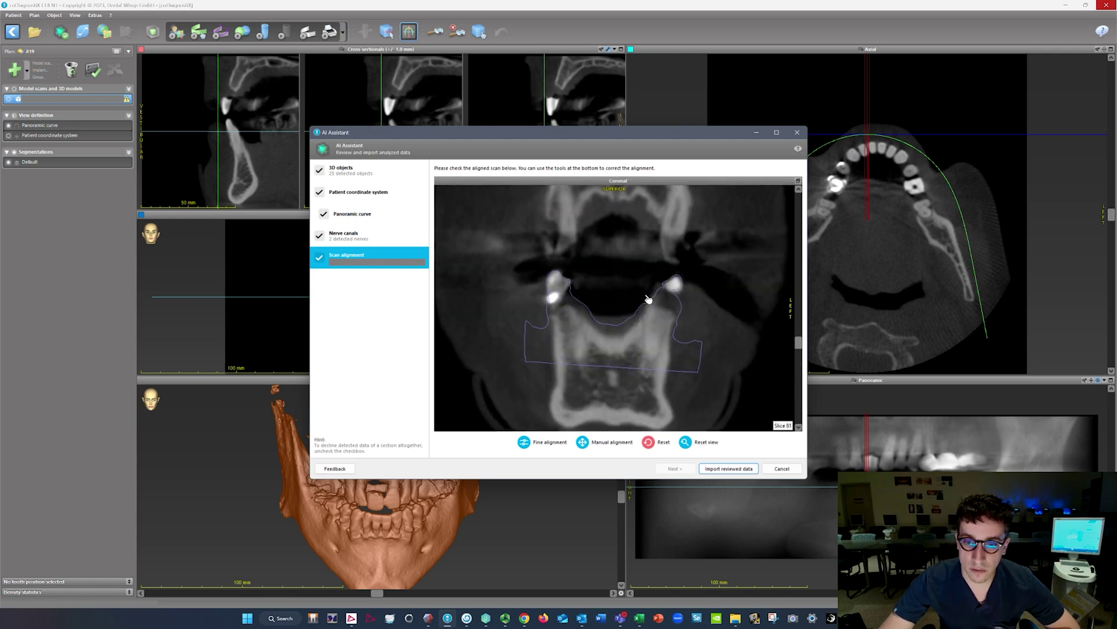
pyautogui.scroll(8, 619, 294)
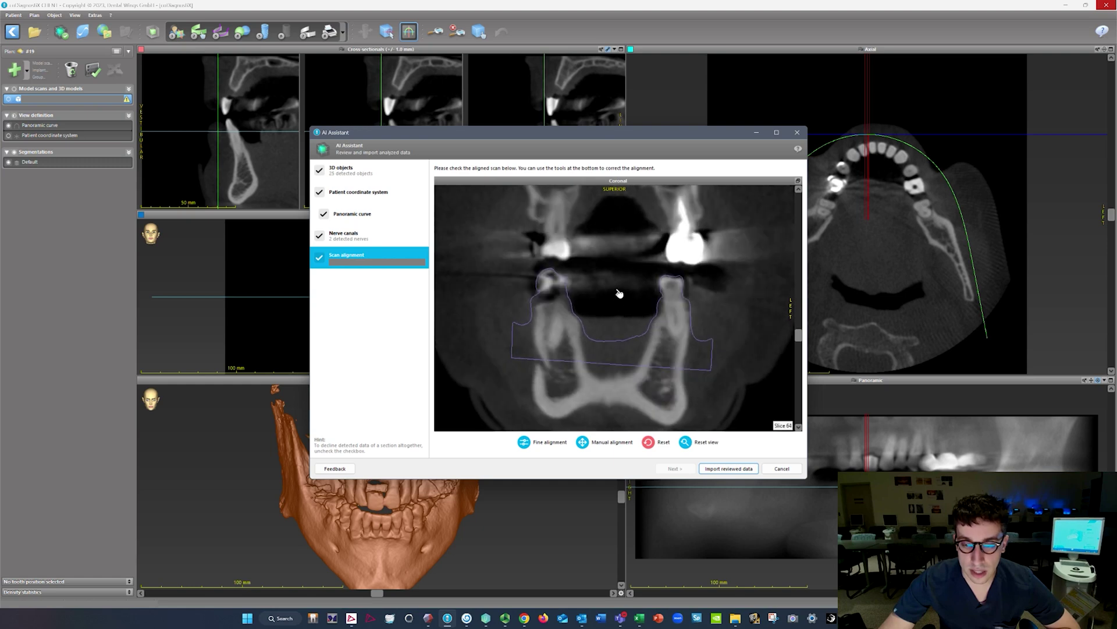
pyautogui.scroll(8, 619, 292)
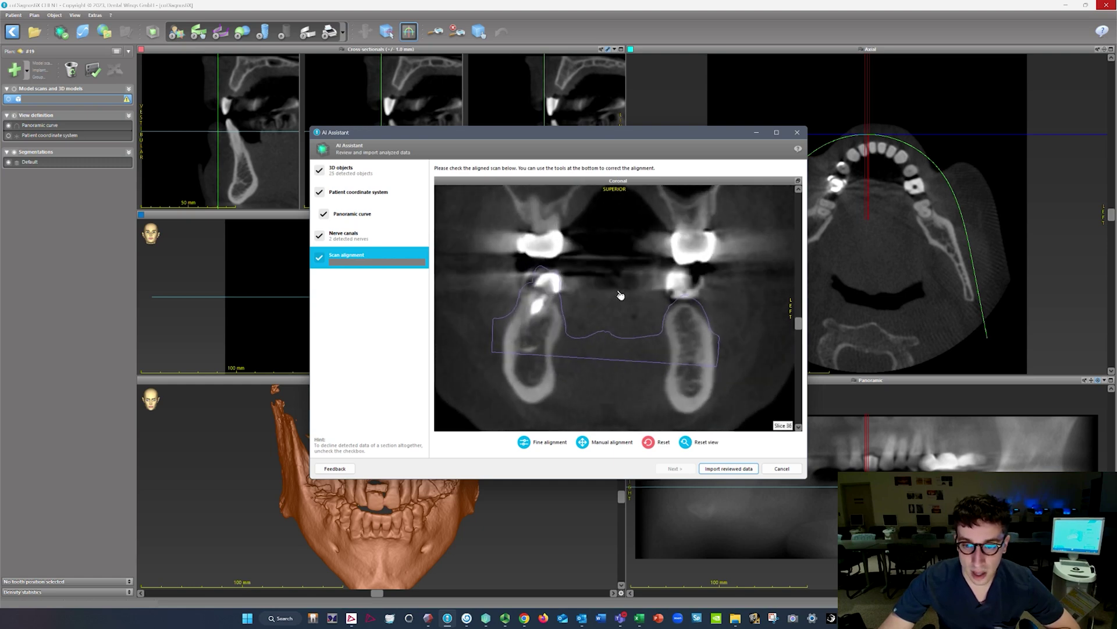
pyautogui.scroll(8, 639, 277)
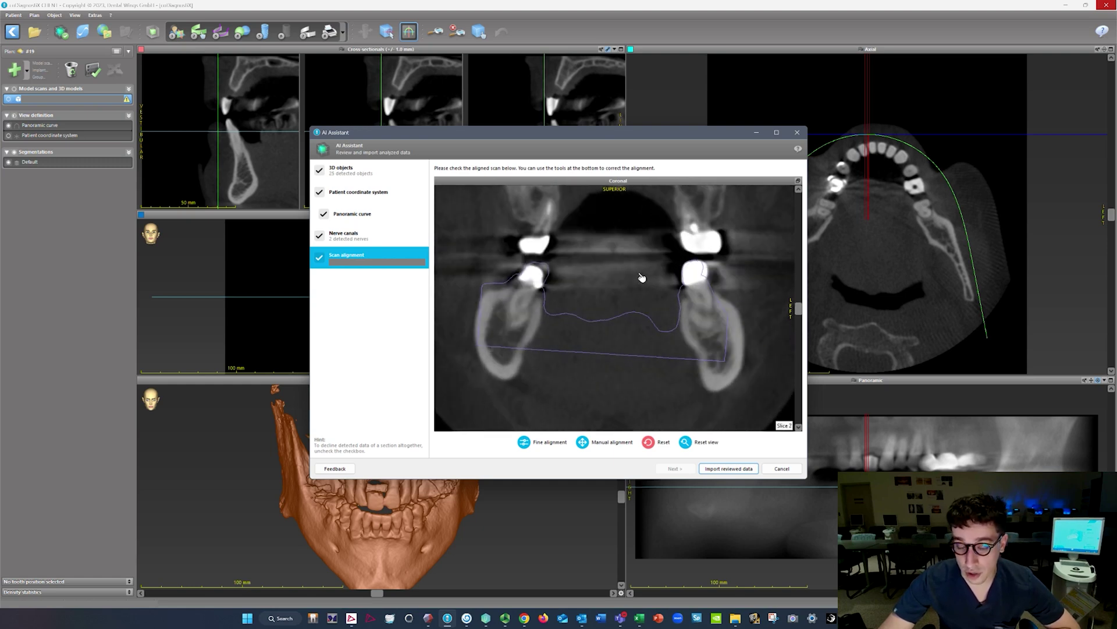
pyautogui.scroll(-10, 648, 277)
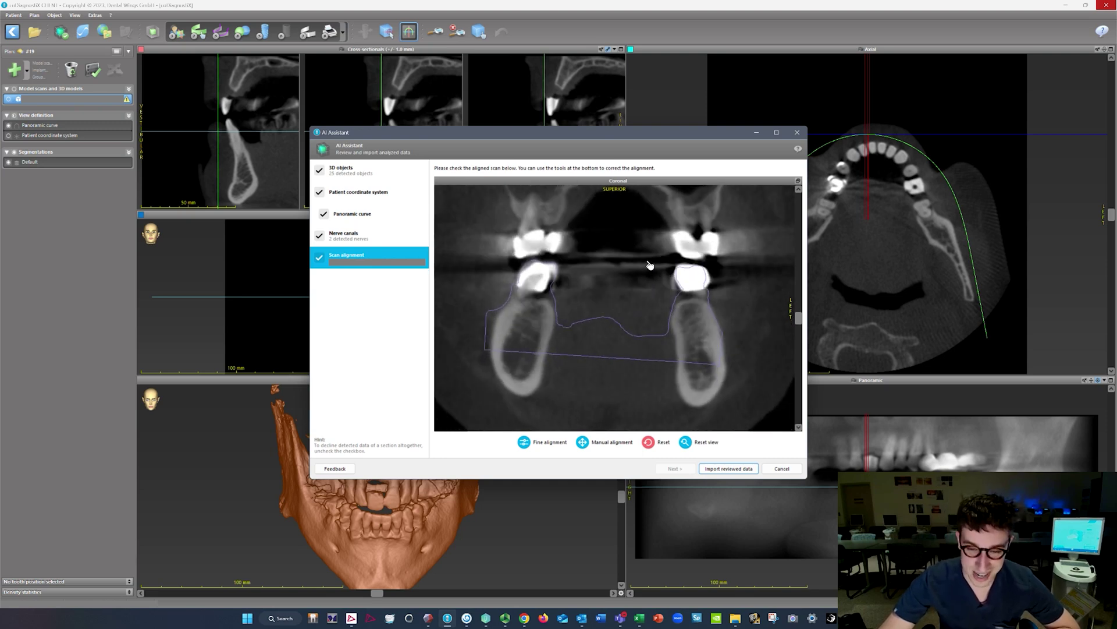
pyautogui.scroll(-7, 640, 265)
pyautogui.scroll(-8, 631, 256)
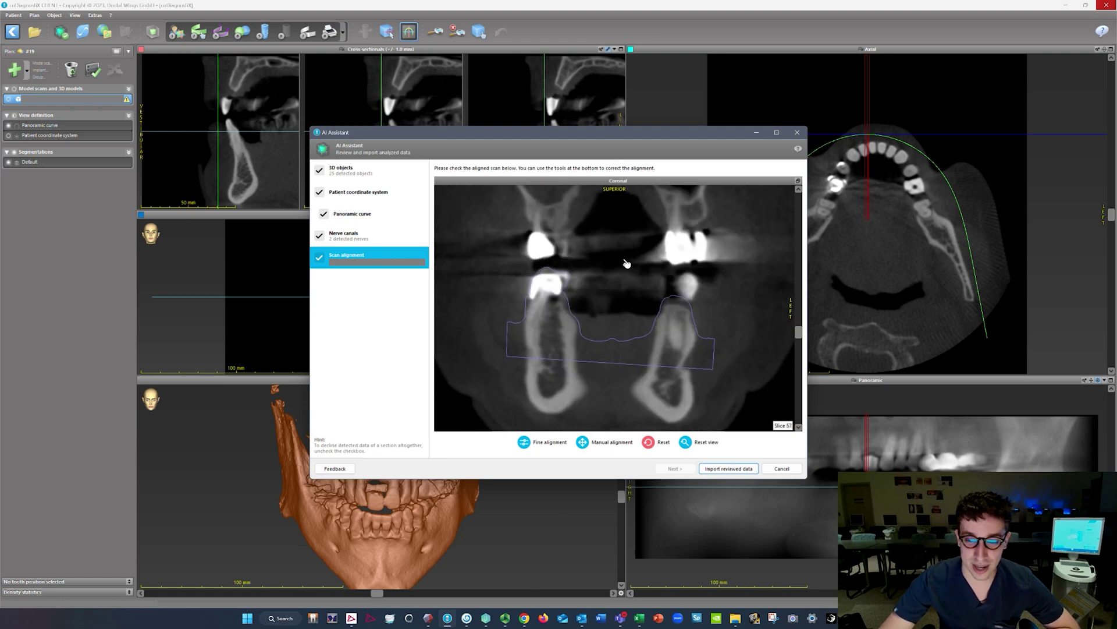
pyautogui.scroll(6, 631, 272)
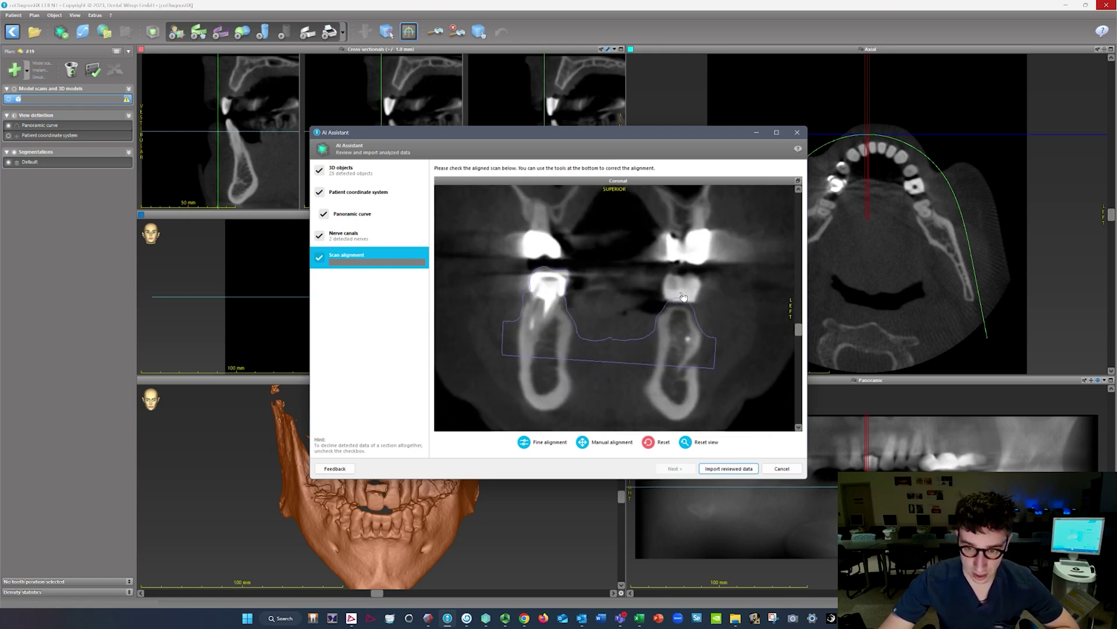
pyautogui.scroll(3, 684, 297)
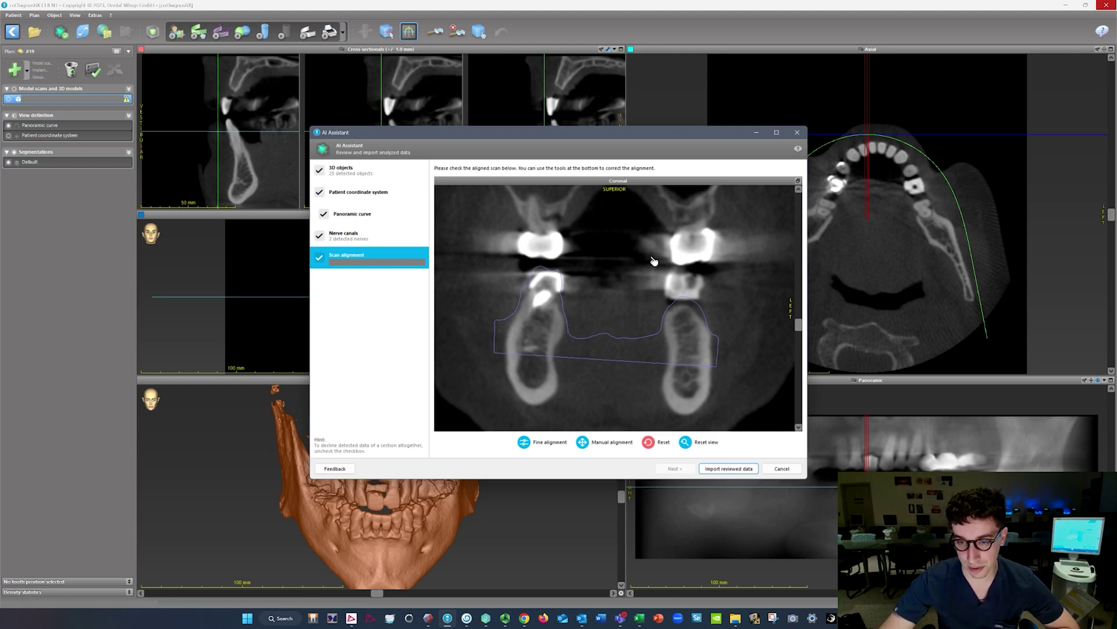
pyautogui.scroll(-4, 694, 319)
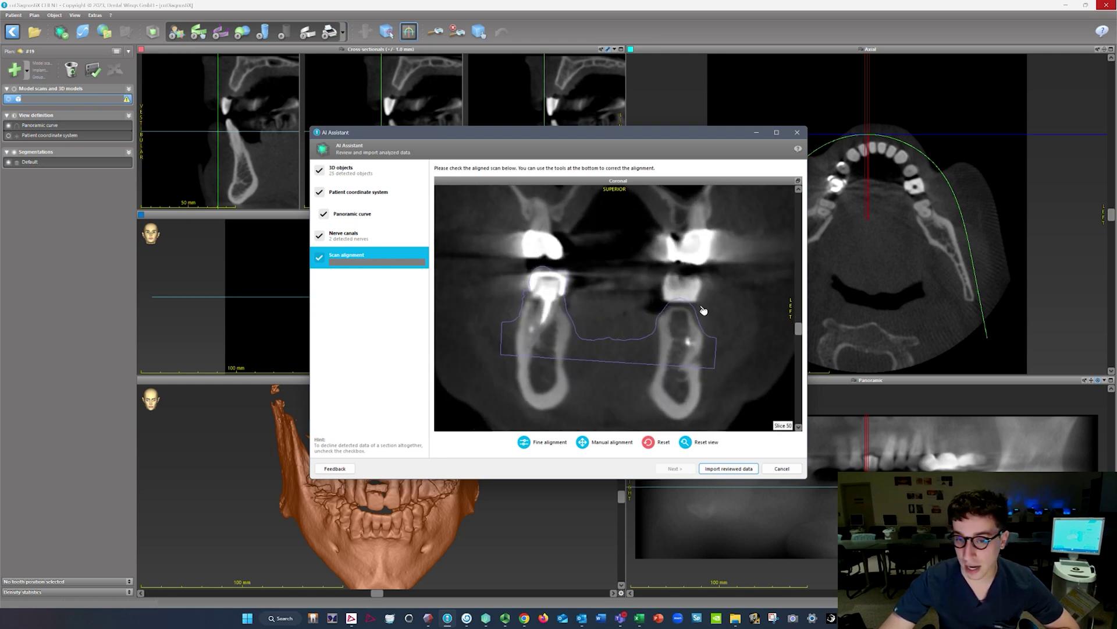
pyautogui.scroll(-9, 702, 311)
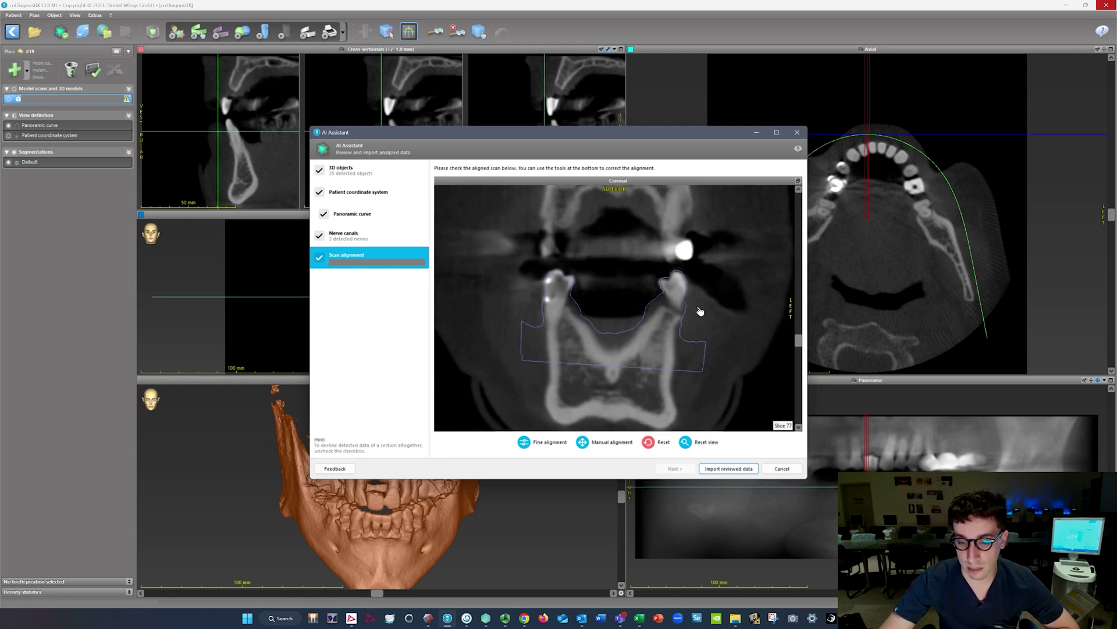
pyautogui.scroll(-2, 700, 311)
# Import the reviewed AI data into the plan and decline the feedback prompt.
pyautogui.click(726, 467)
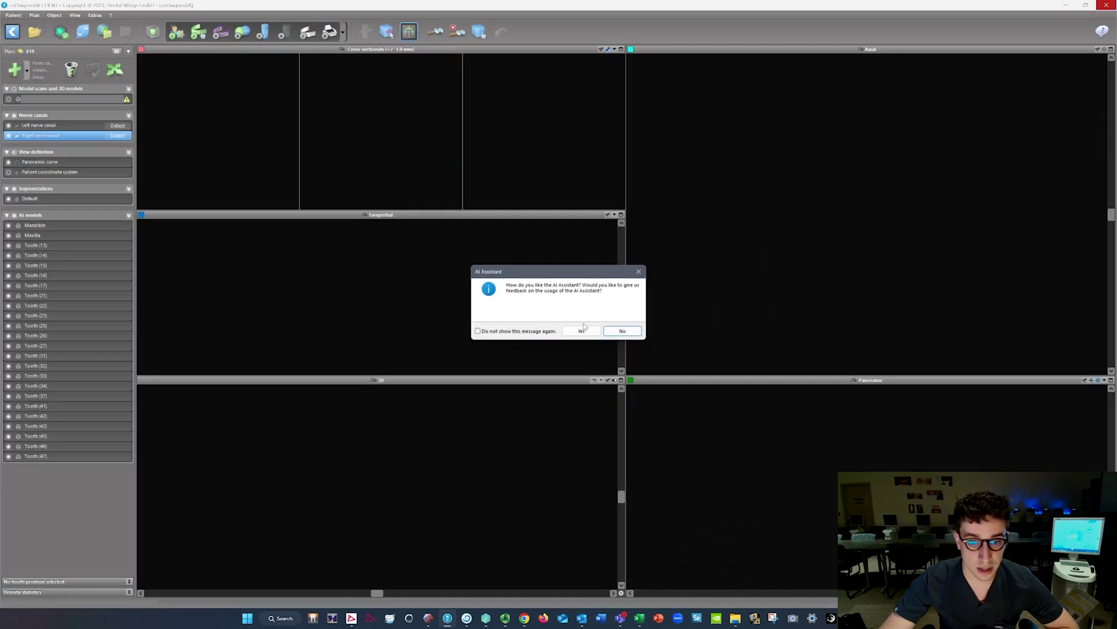
pyautogui.click(611, 330)
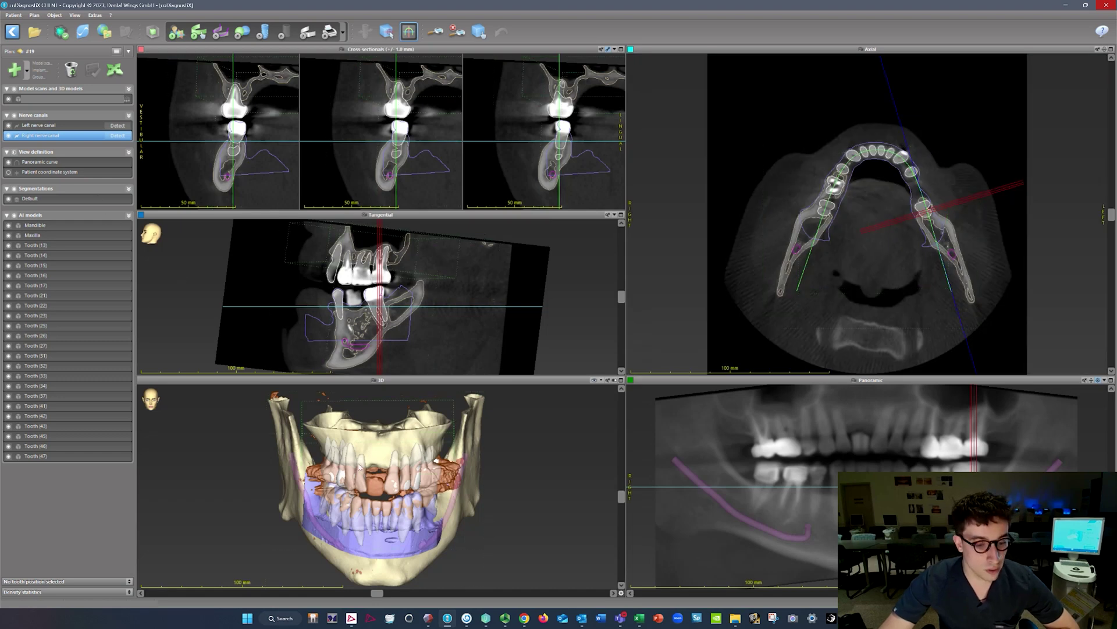
# Hide the orange Default segmentation in the object tree and tilt the 3D jaw view.
pyautogui.click(8, 202)
pyautogui.click(8, 202)
pyautogui.click(8, 201)
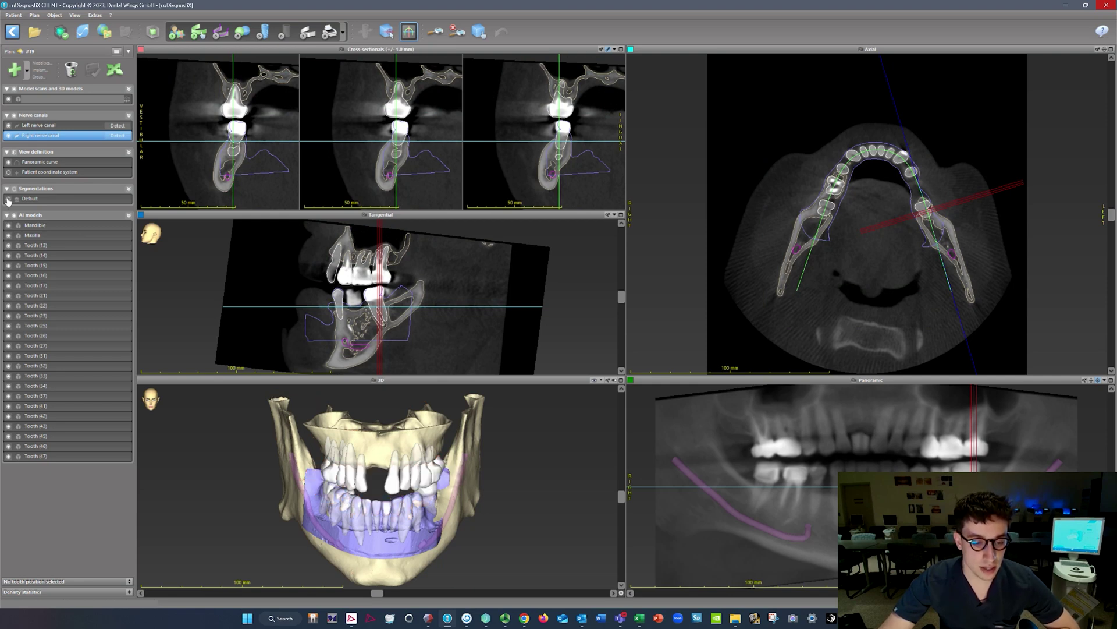
pyautogui.click(8, 201)
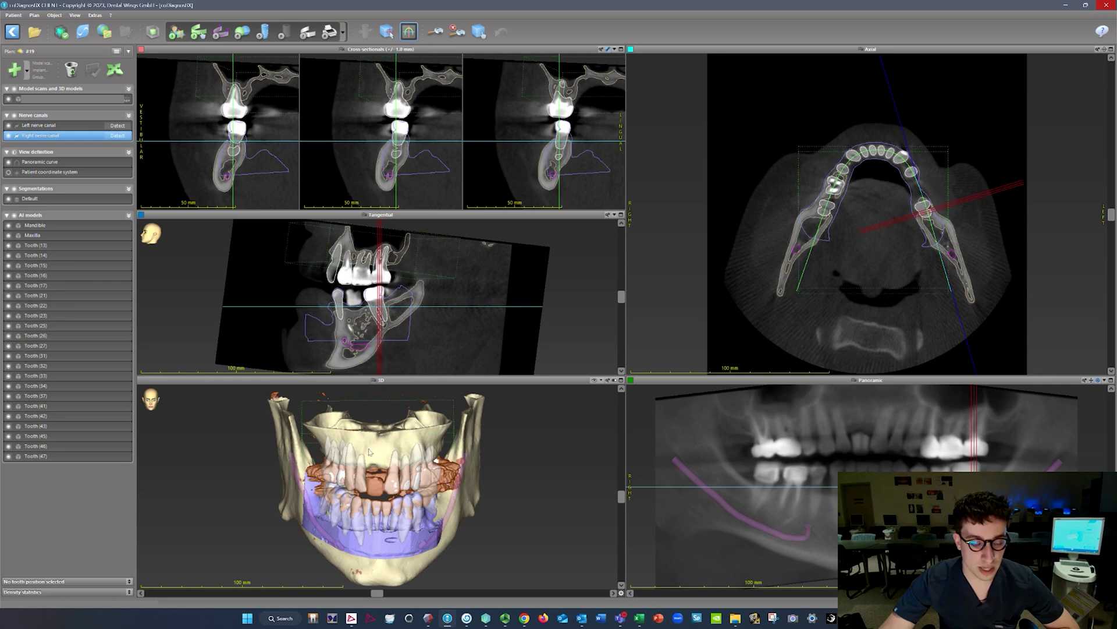
pyautogui.click(8, 199)
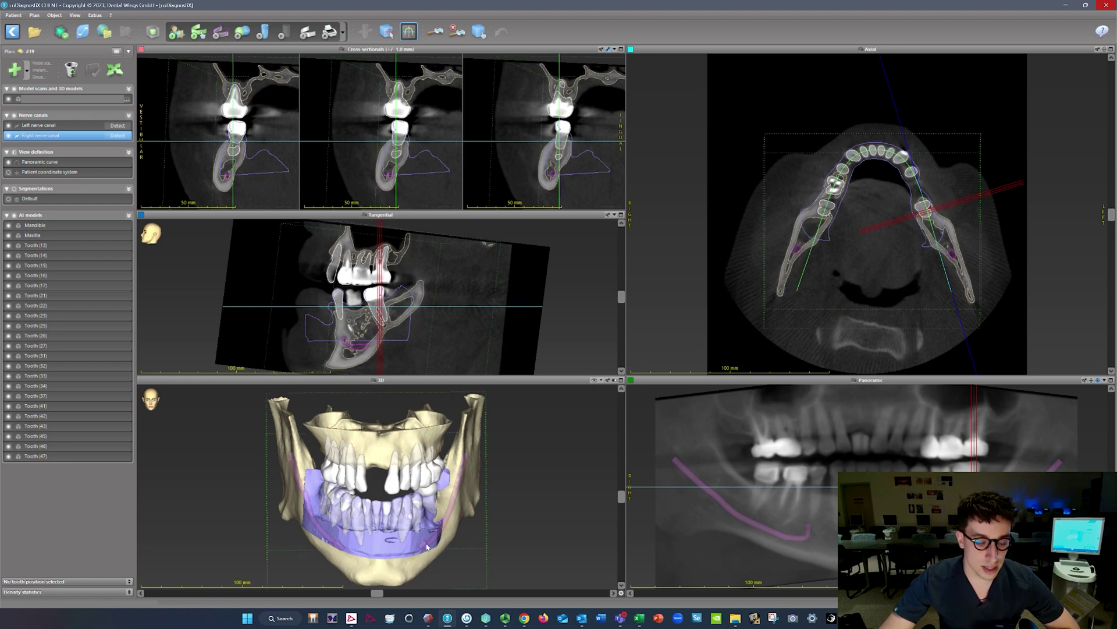
pyautogui.press('Up')
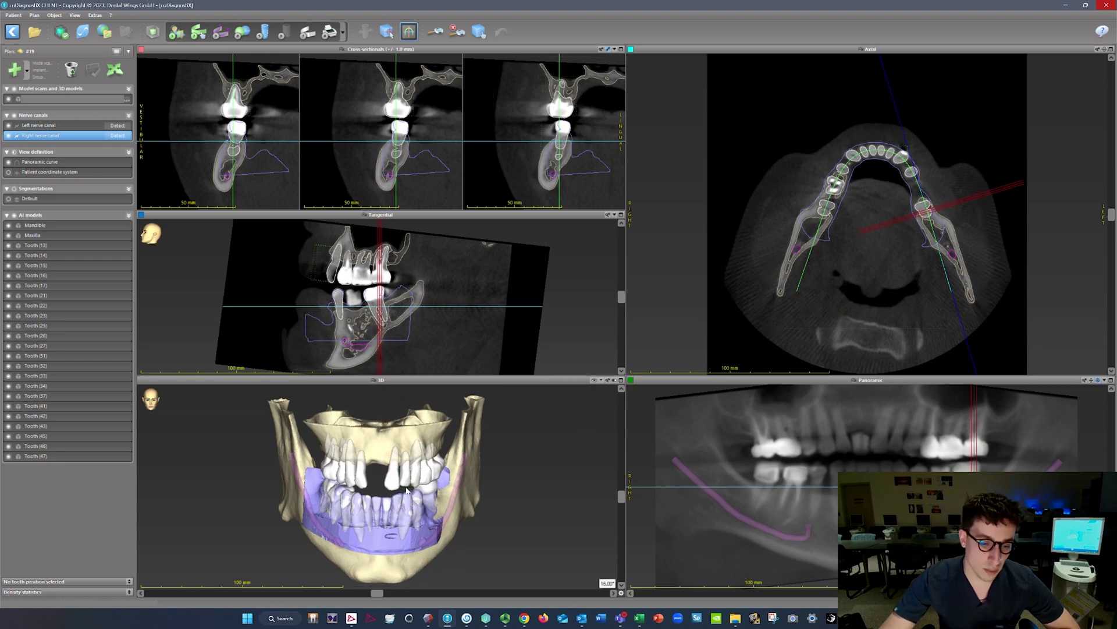
pyautogui.click(621, 379)
# Rotate the maximized 3D jaw model to a lateral view showing the nerve canal.
pyautogui.press('Up')
pyautogui.press('Up')
pyautogui.press('Up')
pyautogui.press('Up')
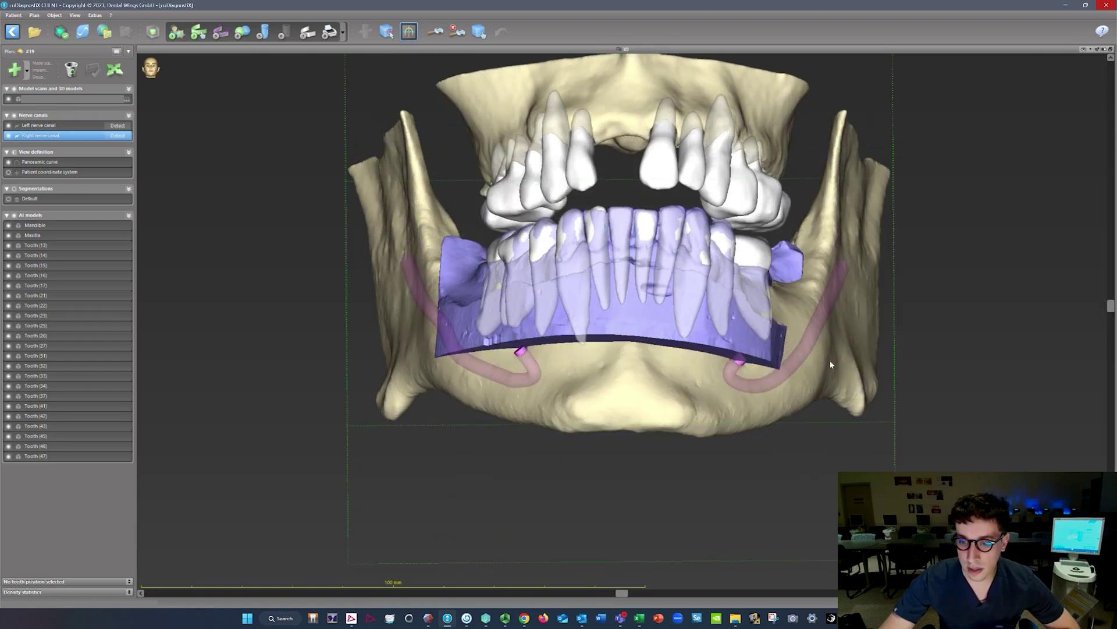
pyautogui.moveTo(640, 595); pyautogui.dragTo(764, 593)
pyautogui.moveTo(595, 592); pyautogui.dragTo(471, 568)
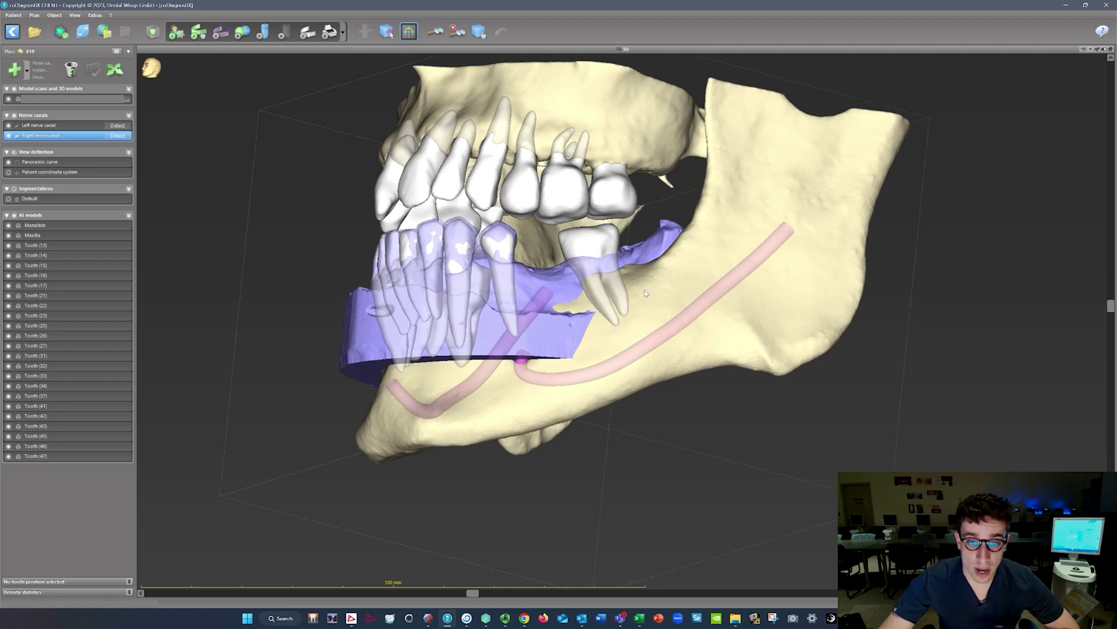
pyautogui.moveTo(650, 268); pyautogui.dragTo(623, 371)
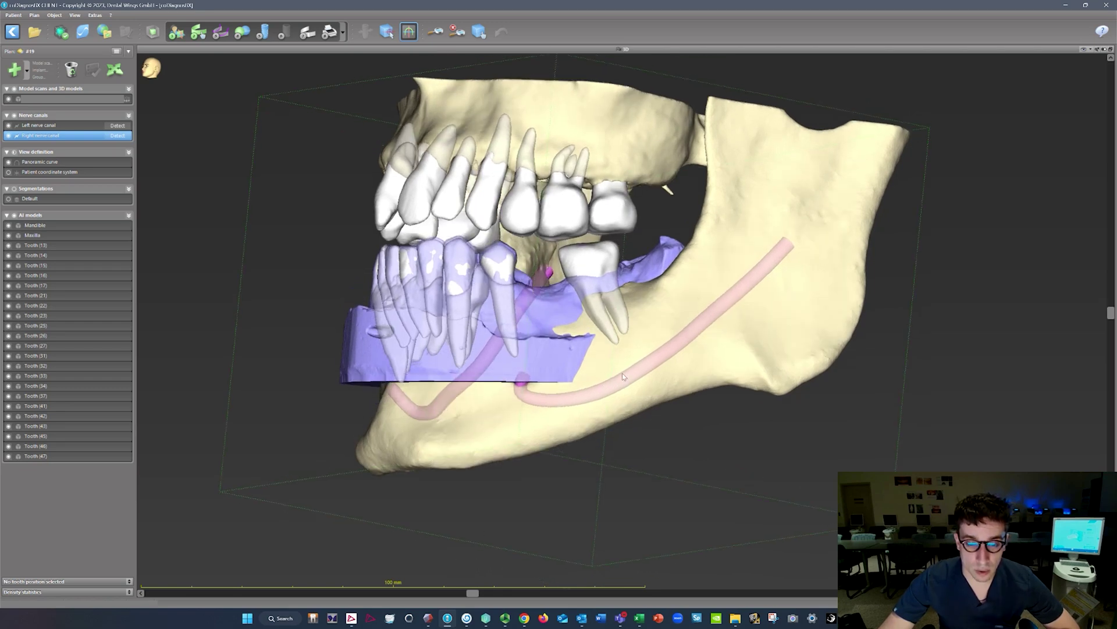
pyautogui.scroll(-2, 622, 377)
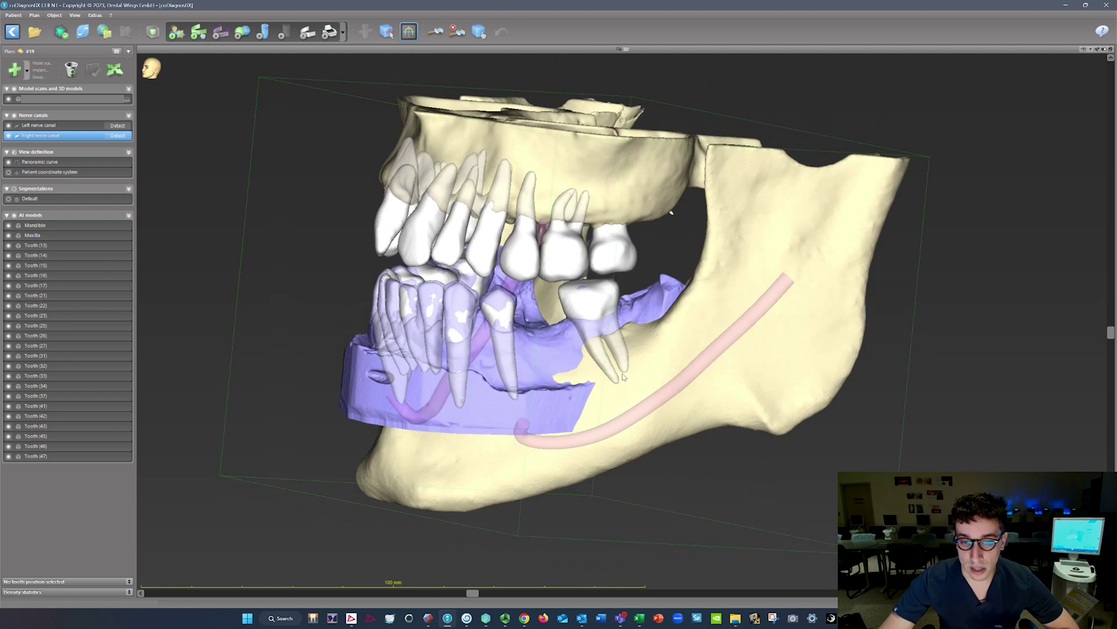